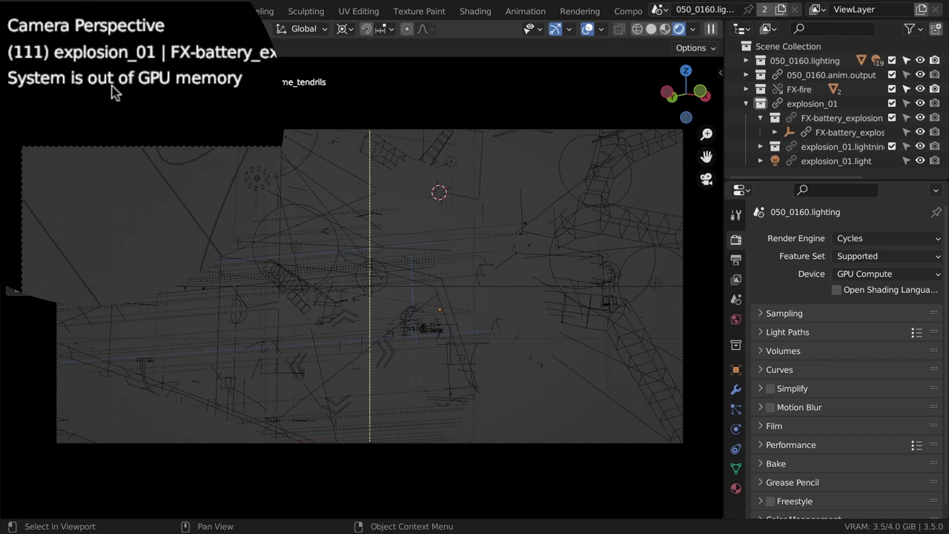
middle_click_drag(303, 182, 315, 195, "shift")
mouse_move(316, 195)
middle_mouse_down()
mouse_move(339, 215)
mouse_move(312, 197)
middle_mouse_up()
key("KP_0")
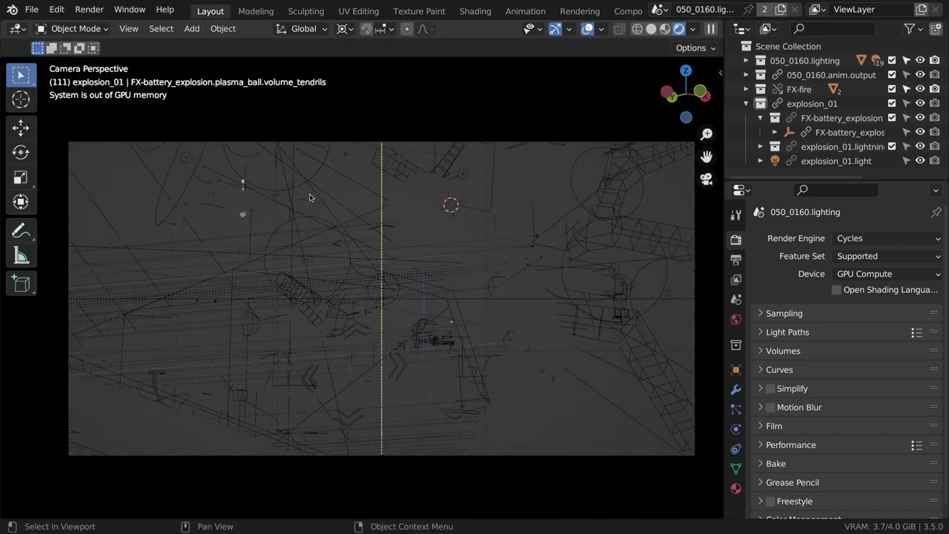
scroll(372, 230, "up", 2)
scroll(813, 392, "down", 1)
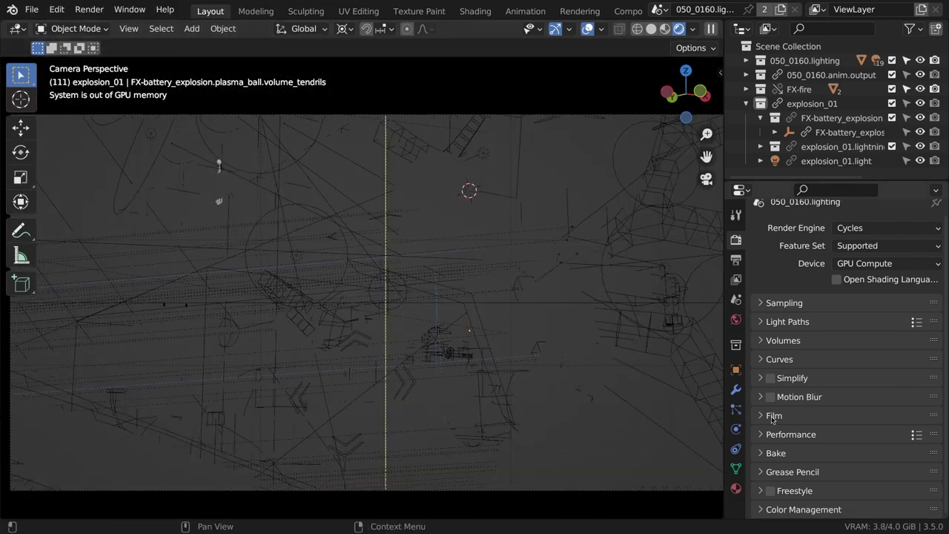
Enable Simplify for the explosion scene and set the viewport max subdivision to 1 and the viewport texture limit to 512
left_click(762, 382)
left_click(770, 378)
scroll(786, 382, "down", 1)
left_click(848, 409)
left_click(839, 334)
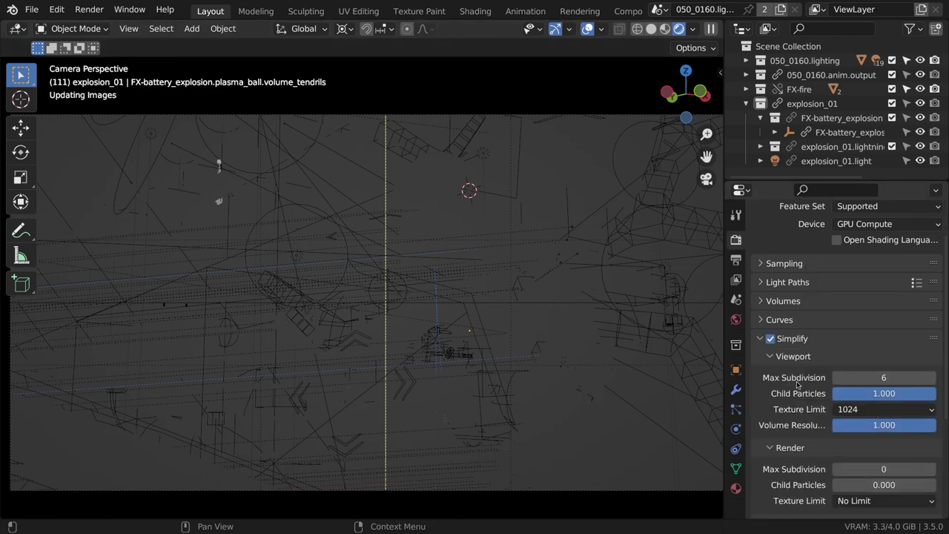
left_click(882, 408)
left_click(860, 345)
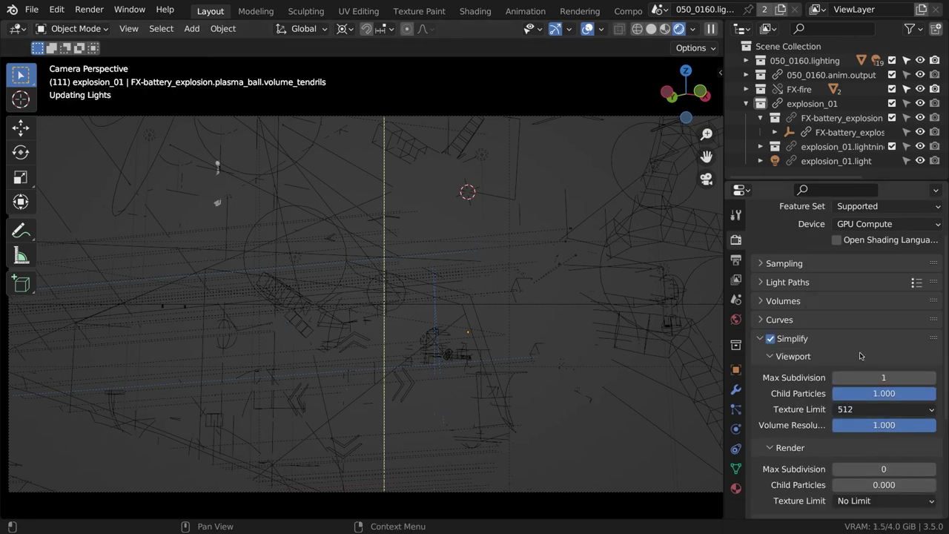
Set the Simplify viewport volume resolution and child particles both to 0.1
scroll(607, 351, "down", 2)
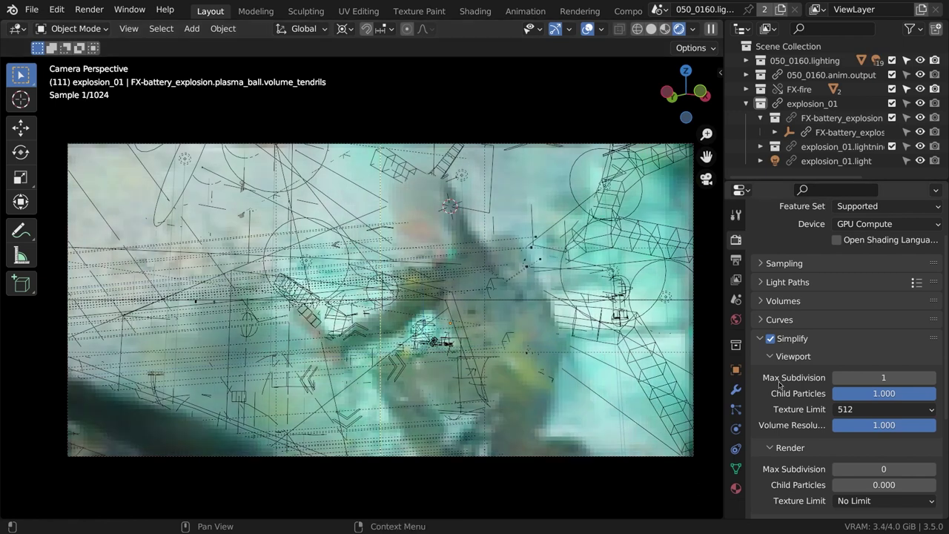
left_click_drag(884, 424, 878, 440)
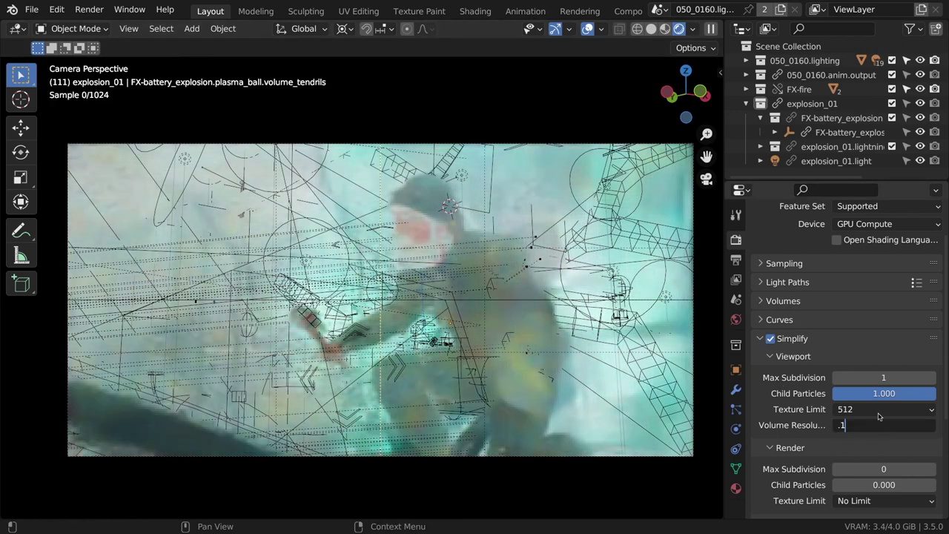
type(".1")
key("Return")
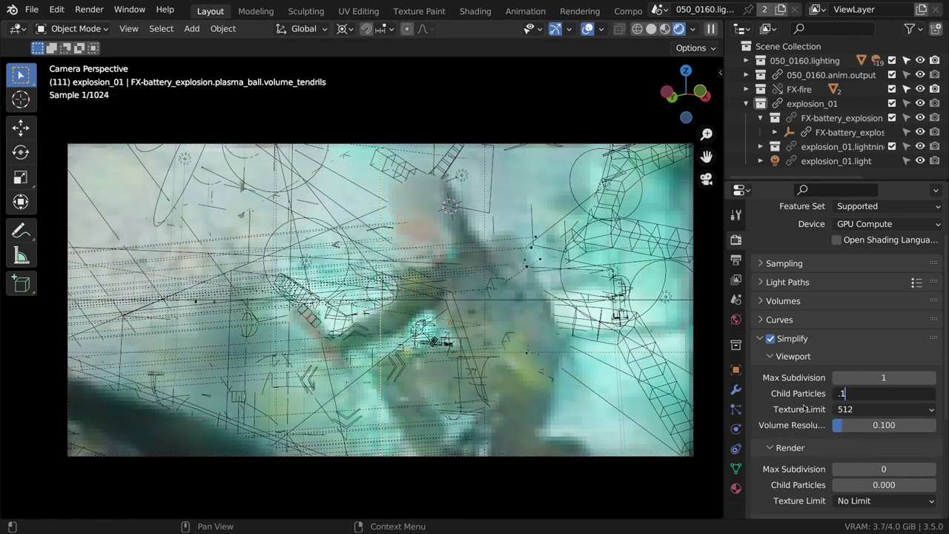
type(".1")
key("Return")
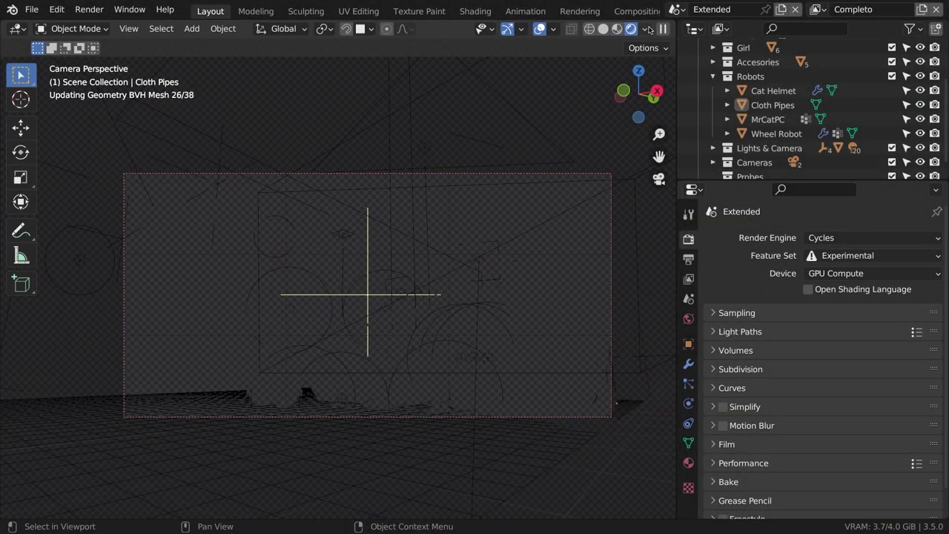
Return to the camera view of the junk shop scene and enable Simplify with a viewport texture limit of 1024
middle_click_drag(438, 215, 375, 253)
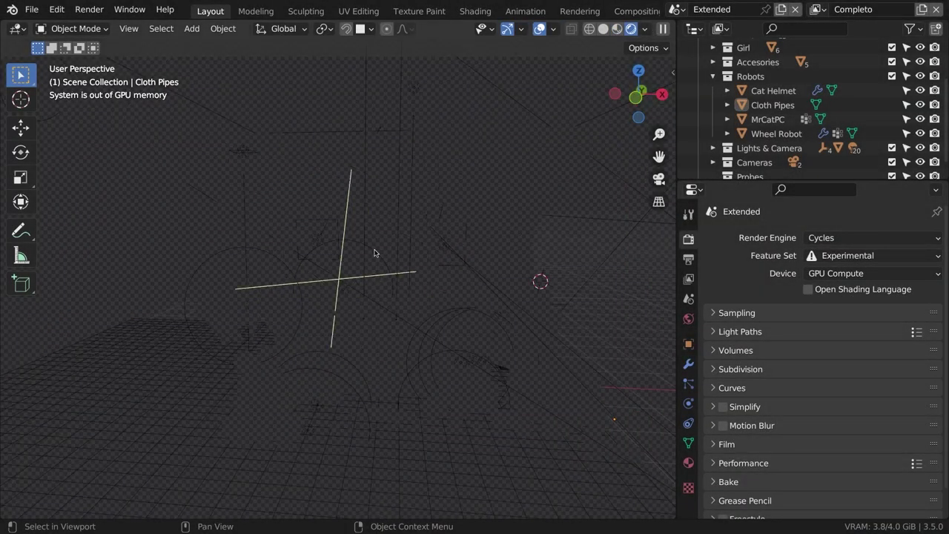
key("KP_0")
scroll(429, 244, "down", 1)
left_click(723, 406)
left_click(743, 406)
scroll(743, 405, "down", 3)
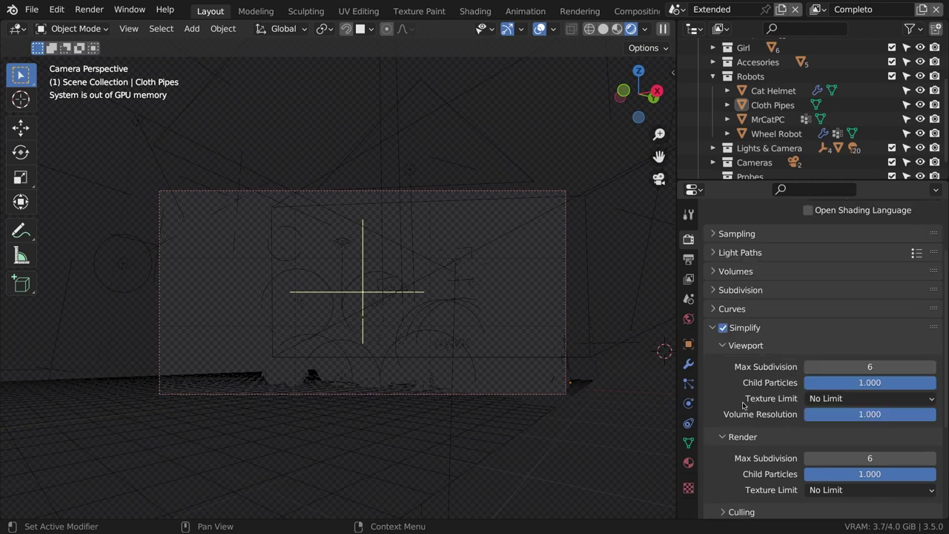
left_click(836, 396)
key("Return")
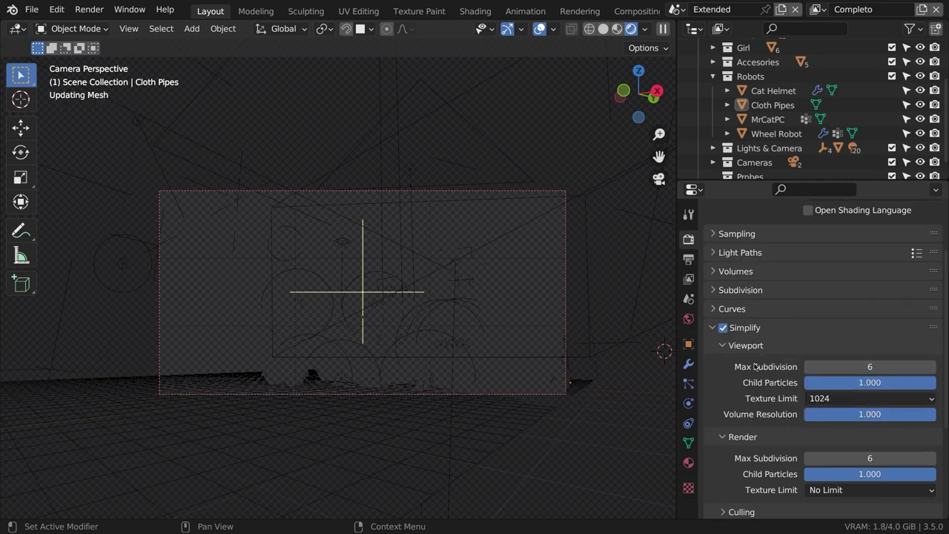
scroll(363, 289, "up", 3)
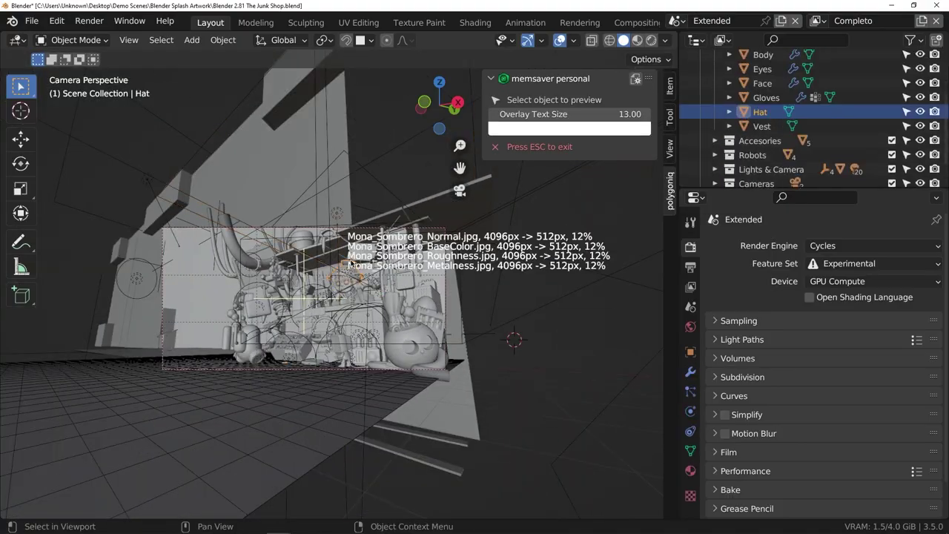
Adaptively resize all scene objects' images with quality factor 1, minimum size 1 and maximum size 2048, and switch to rendered shading
left_click(140, 369)
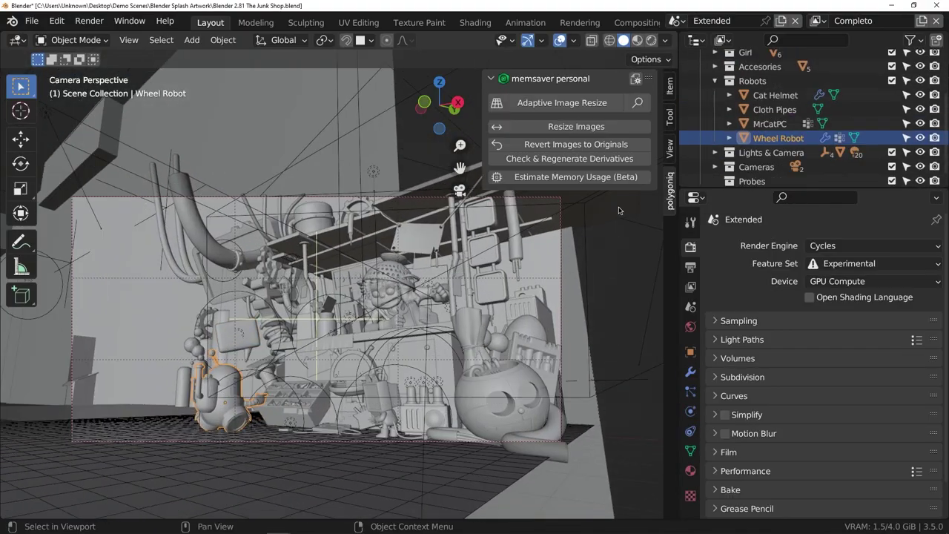
left_click(566, 97)
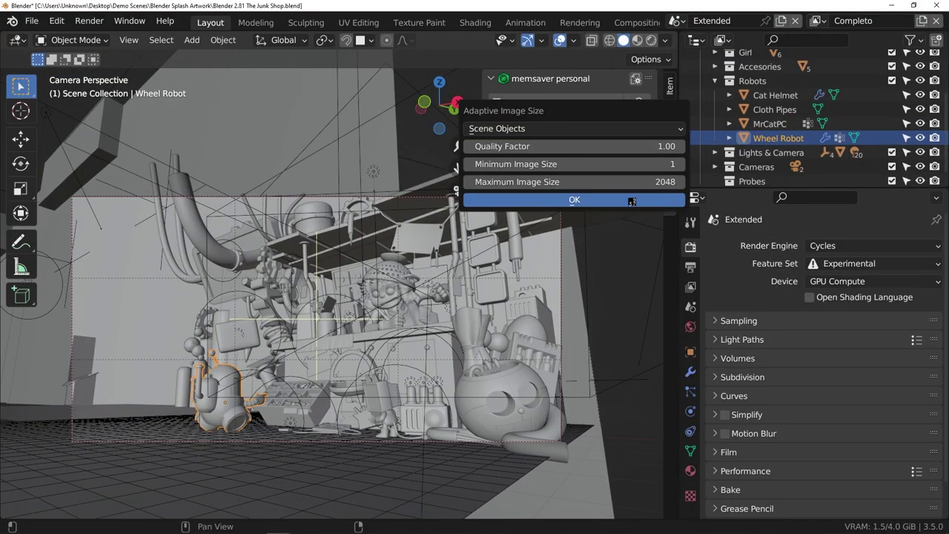
left_click(574, 200)
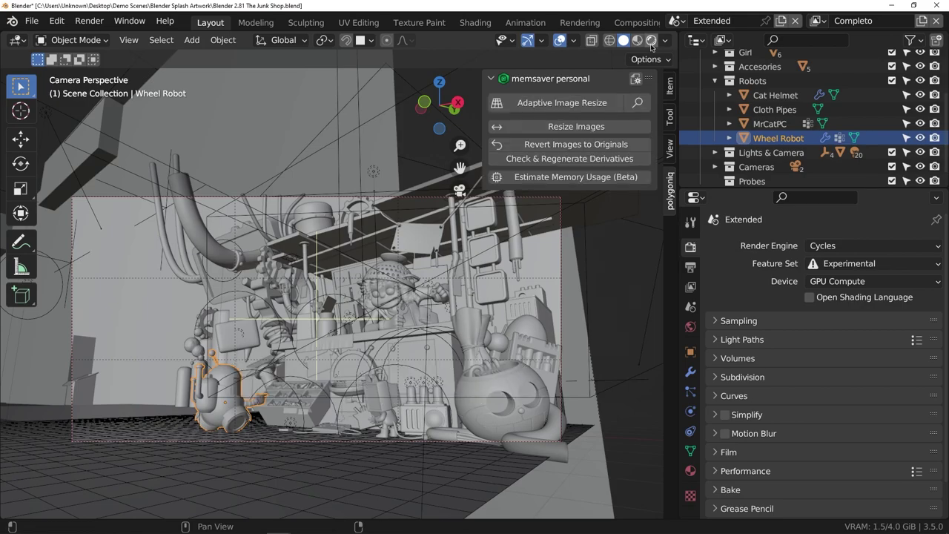
left_click(651, 40)
scroll(586, 261, "up", 3)
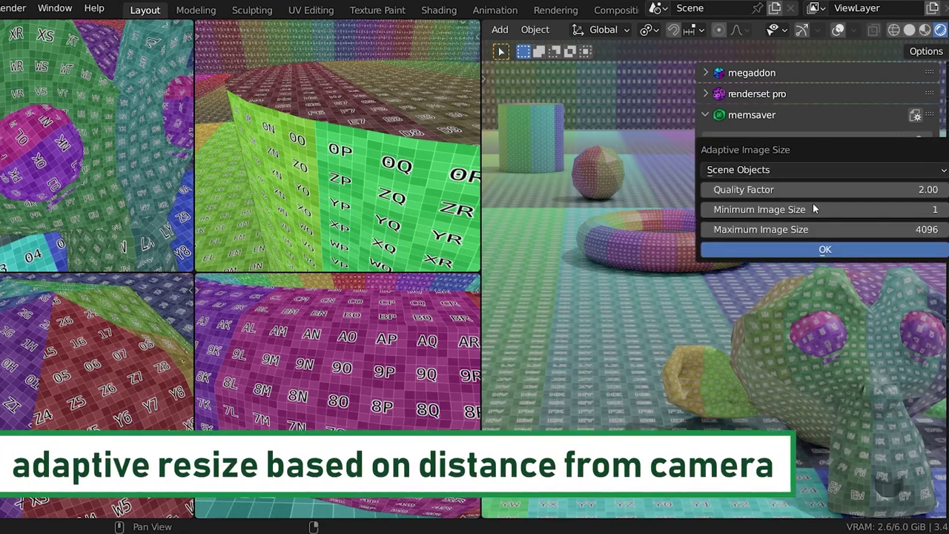
Adaptively resize the scene objects' images with quality factor 2, minimum 1 and maximum 4096, and apply a uniform resize to 512
left_click(805, 249)
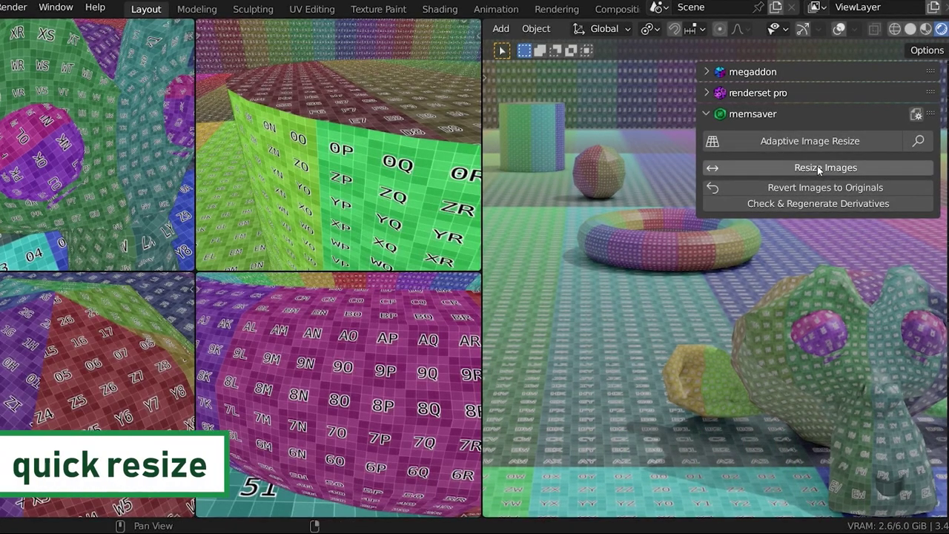
left_click(817, 167)
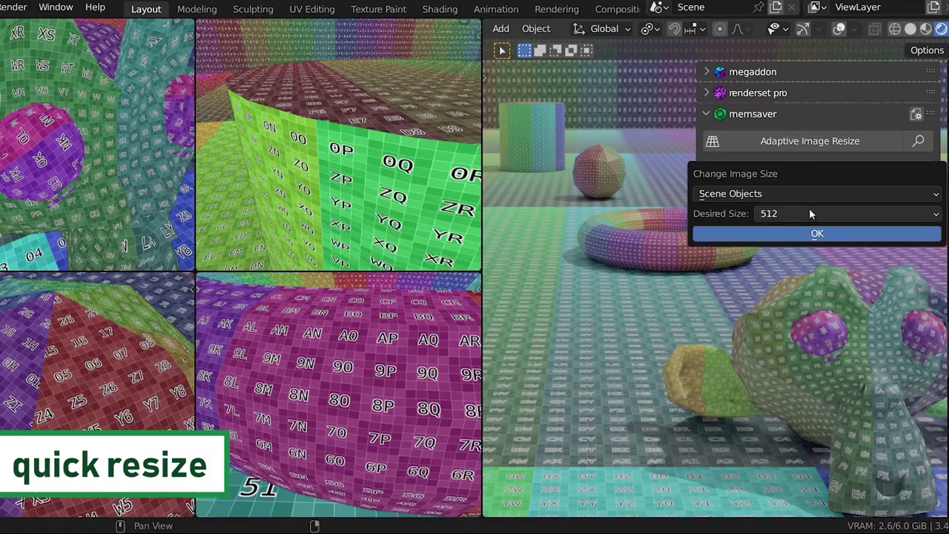
left_click(805, 231)
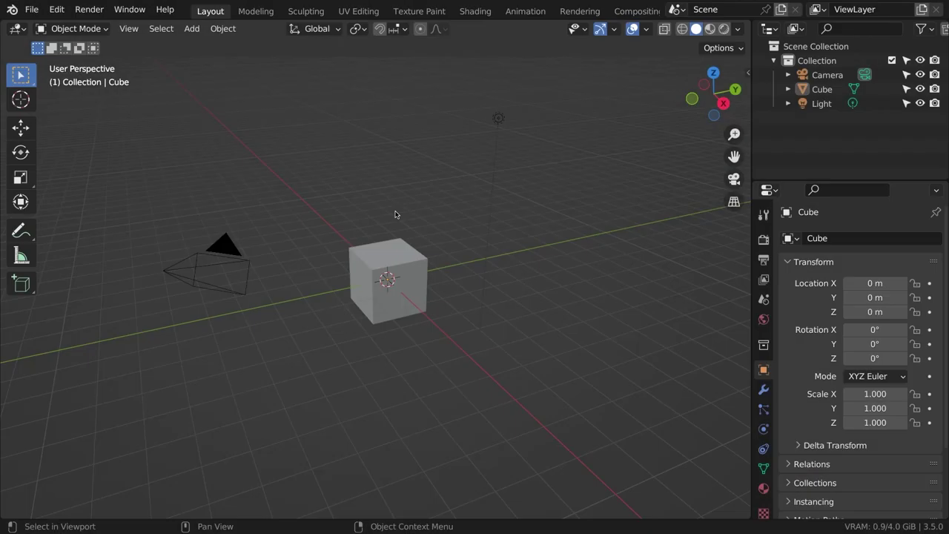
Install the memsaver personal add-on from its file through the add-on preferences
left_click(57, 9)
left_click(104, 212)
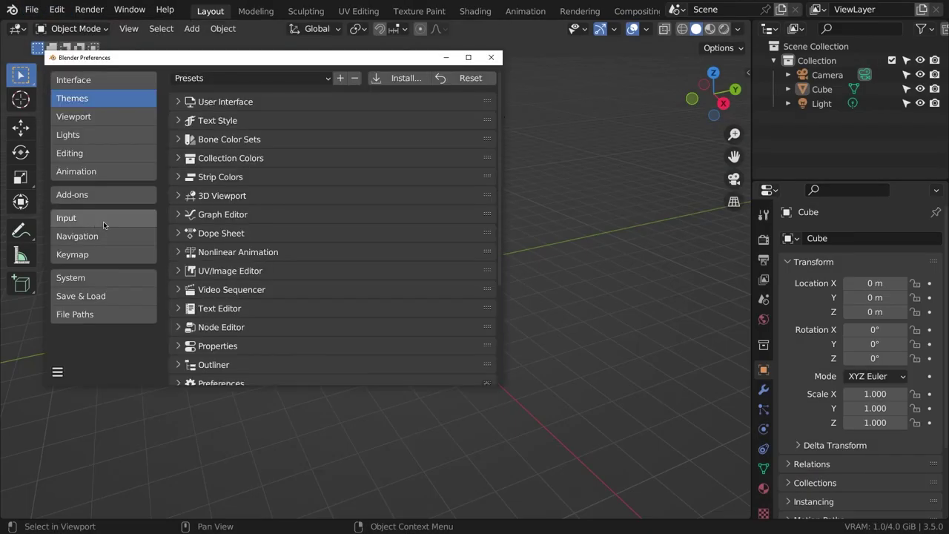
left_click(110, 193)
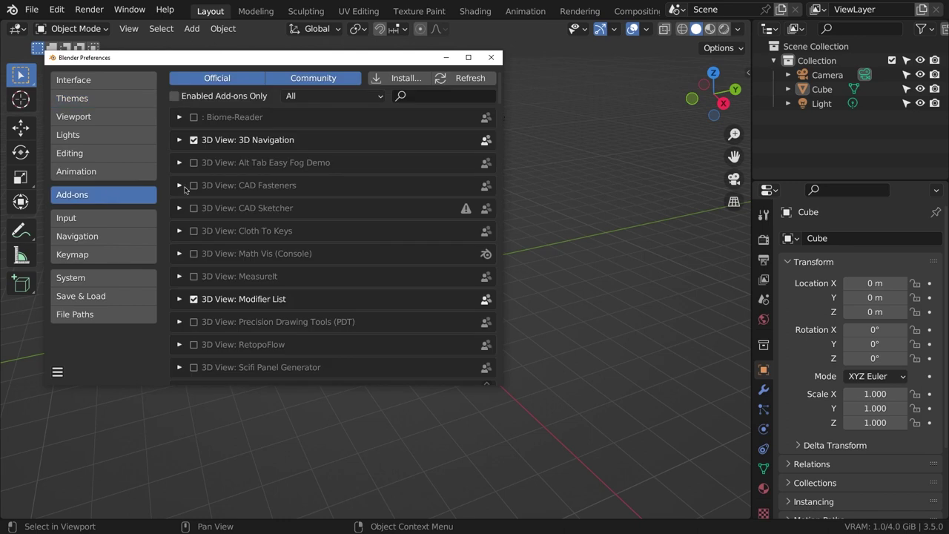
left_click(415, 80)
left_click(434, 178)
left_click(602, 394)
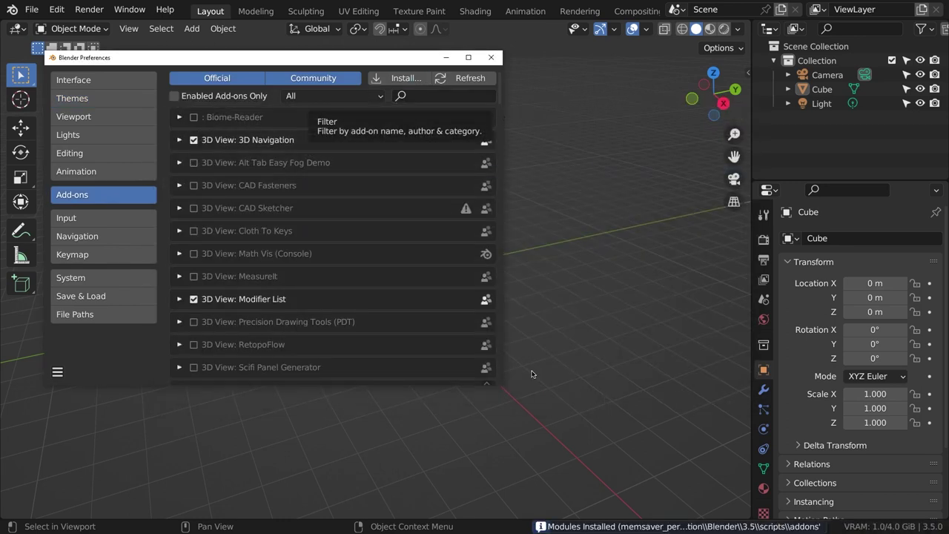
Save the preferences with the memsaver_personal add-on enabled and dismiss the preferences window
left_click(57, 372)
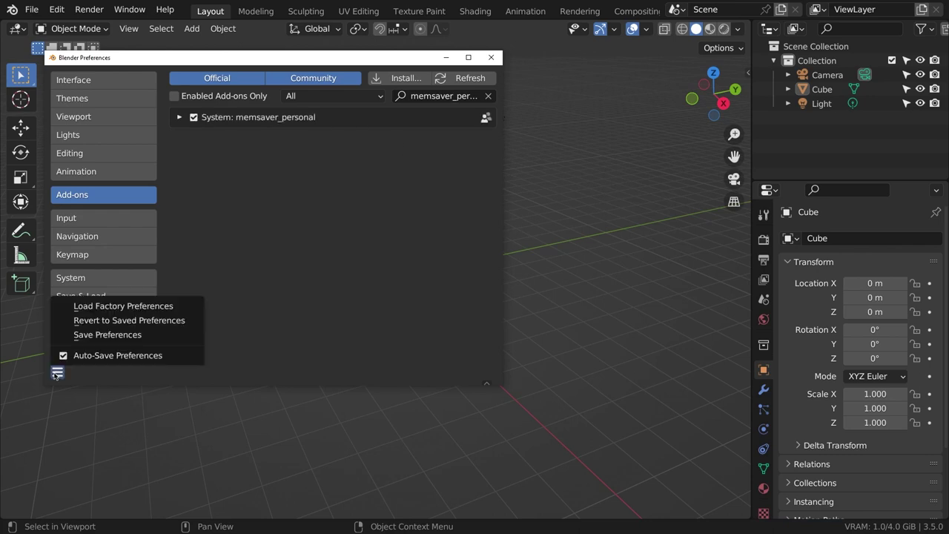
left_click(106, 334)
left_click(445, 57)
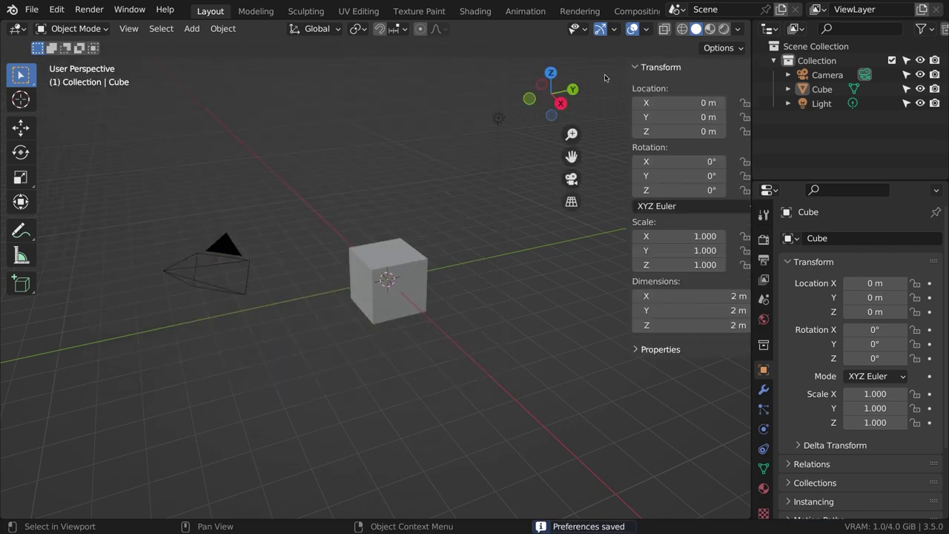
Show the polygoniq tools in the viewport sidebar and widen it until the memsaver option names are fully readable
key("n")
left_click(743, 180)
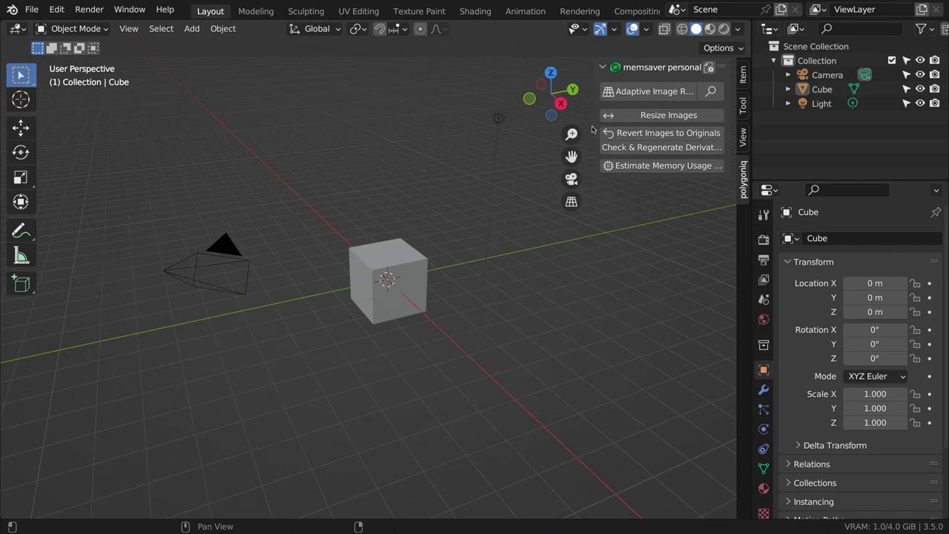
left_click_drag(594, 115, 537, 115)
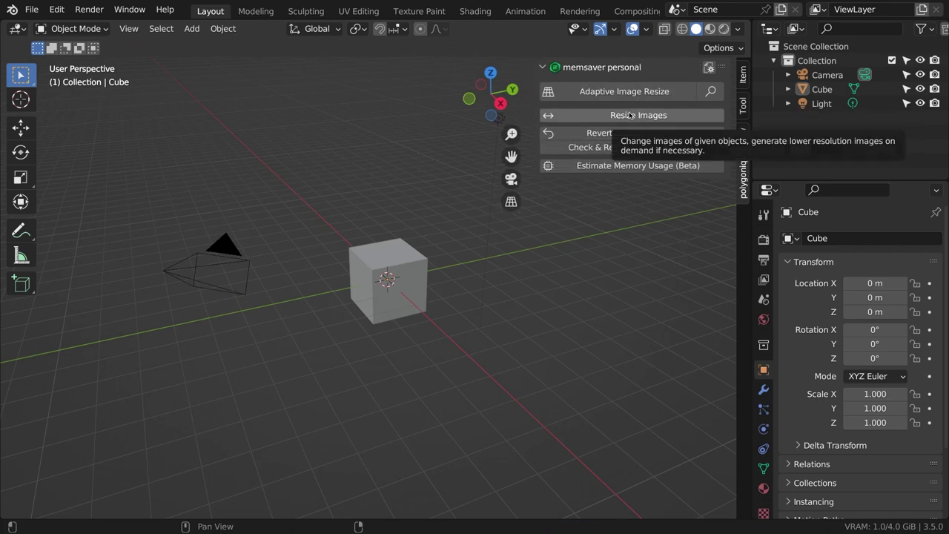
Run memsaver's memory usage estimate on the 050_0160 lighting scene and look through the report
left_click(632, 166)
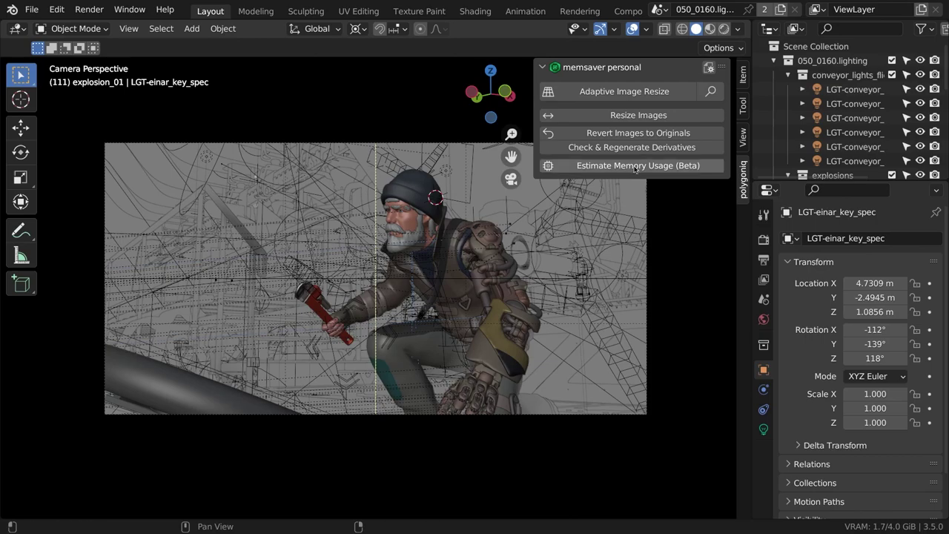
left_click(635, 167)
scroll(632, 127, "down", 10)
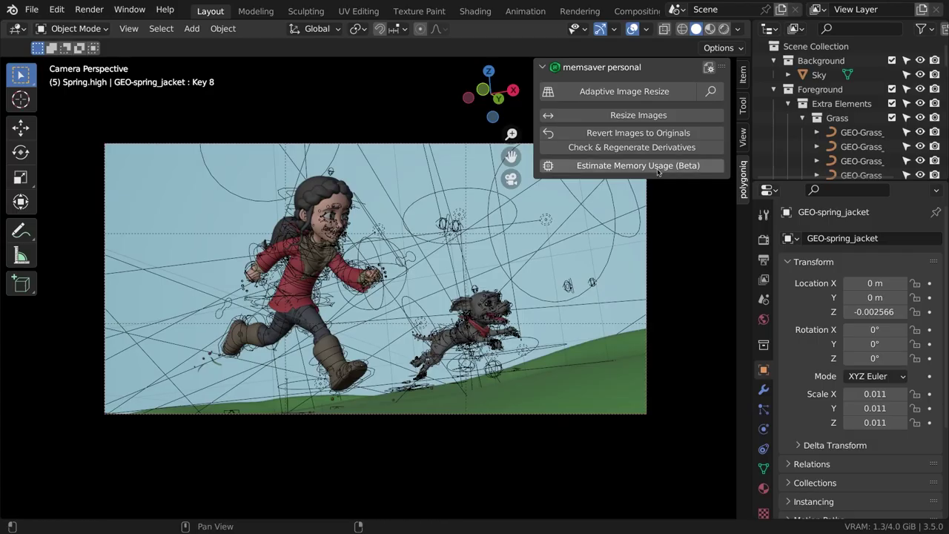
Estimate the memory usage of the scene with the running girl and dog, and examine its datablock report
left_click(658, 172)
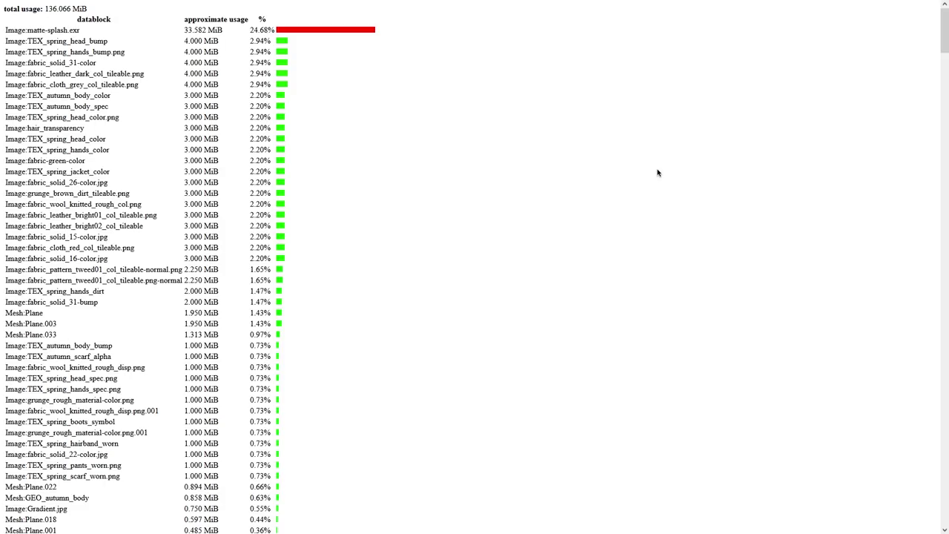
scroll(511, 77, "down", 2)
scroll(519, 77, "up", 2)
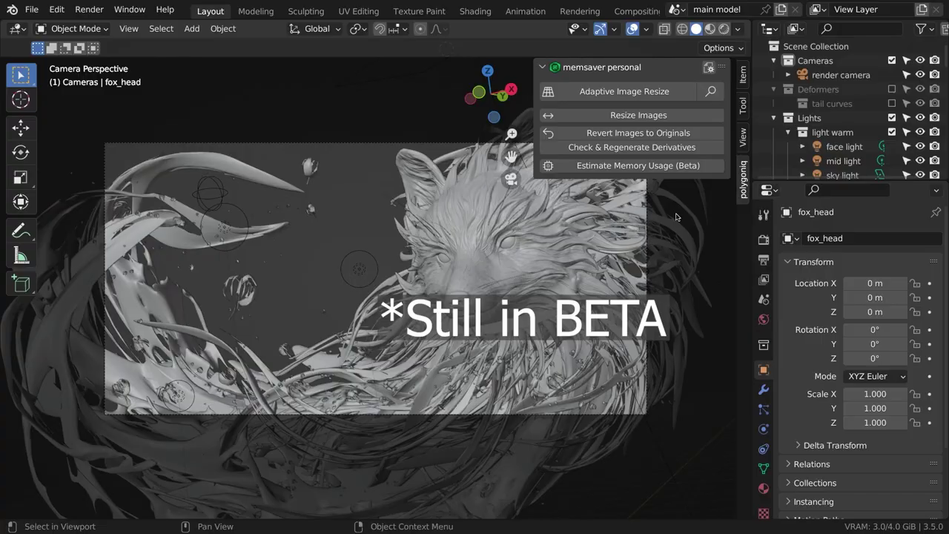
Estimate the memory usage of the fox head scene and examine which datablocks use the most
left_click(673, 170)
scroll(516, 89, "down", 2)
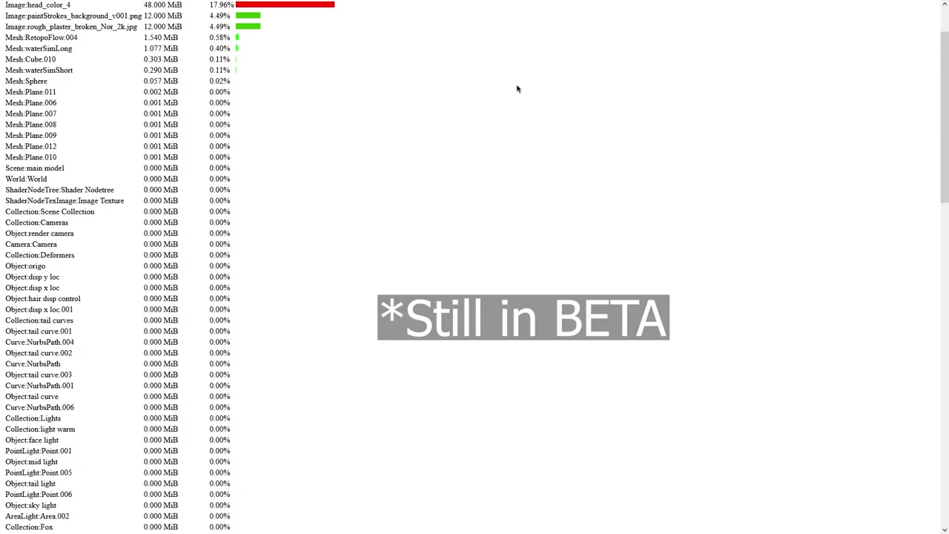
scroll(517, 89, "up", 2)
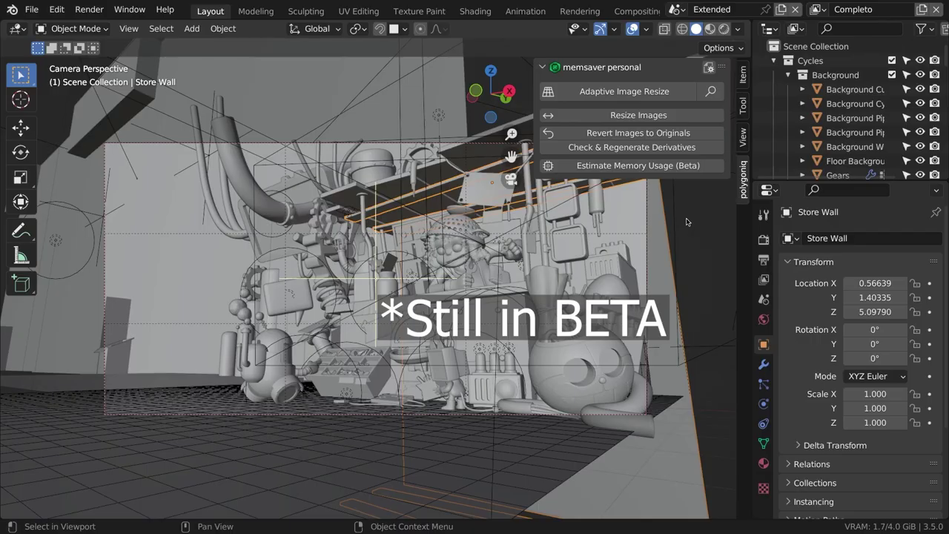
Estimate the memory usage of the junk shop scene and the barbershop scene, reading through both reports
left_click(663, 168)
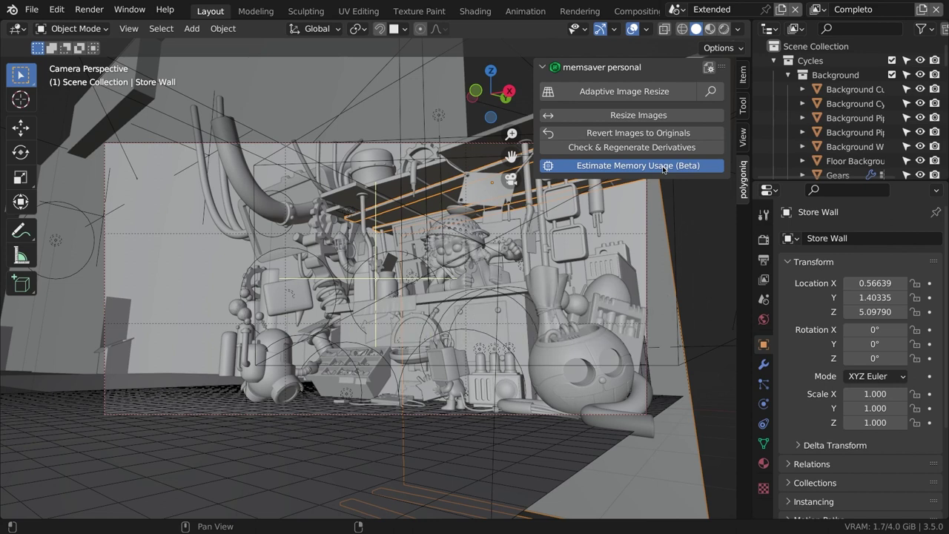
scroll(658, 142, "down", 15)
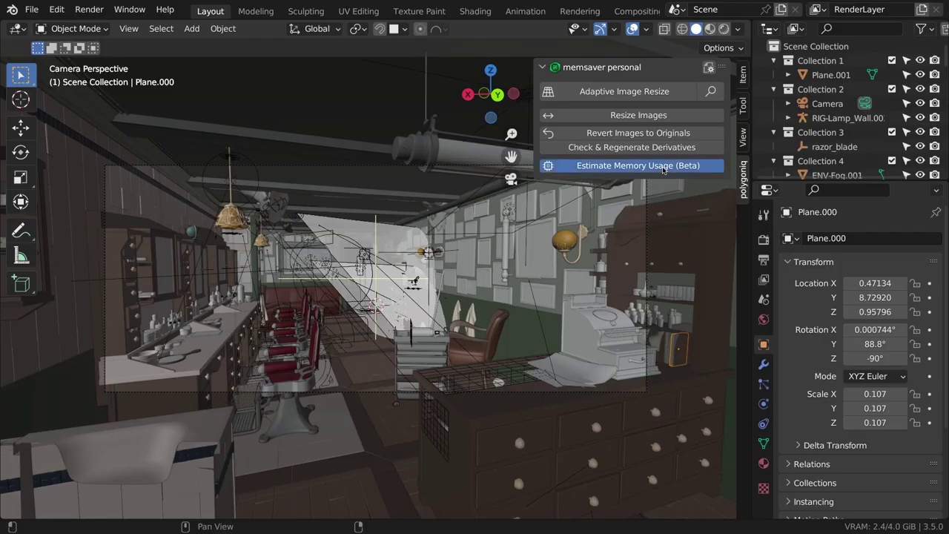
left_click(659, 170)
scroll(662, 170, "down", 12)
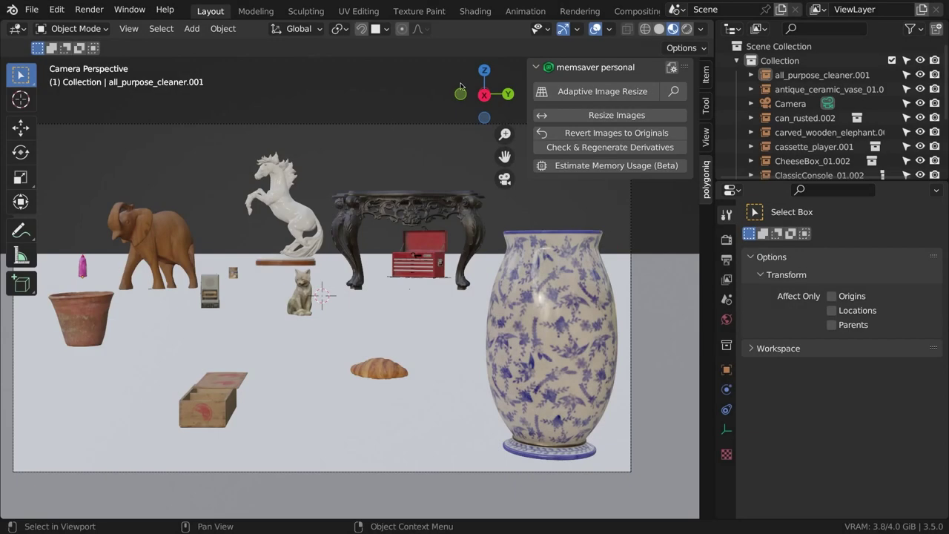
Start memsaver's adaptive size preview and inspect the suggested texture sizes for the ceramic vase and the metal tool chest
left_click(675, 91)
left_click(668, 186)
left_click(549, 412)
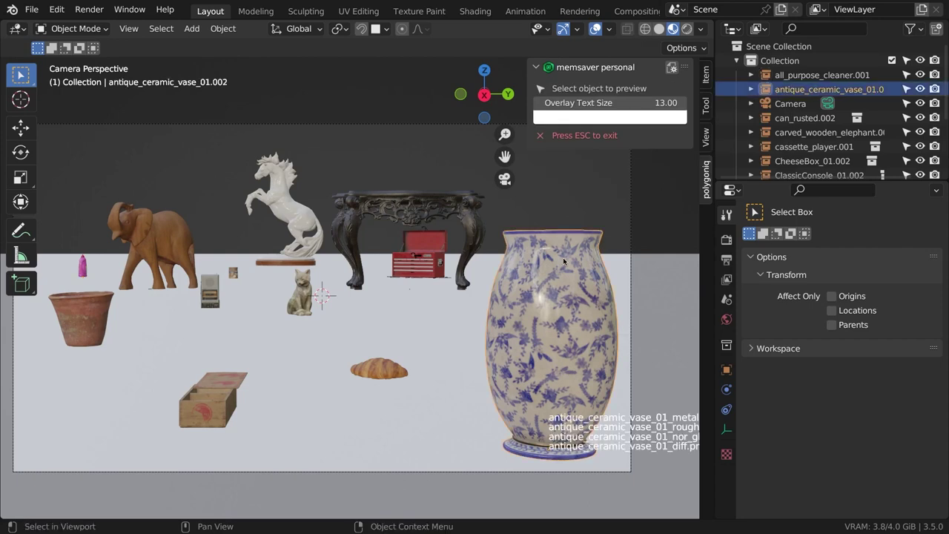
scroll(415, 326, "down", 3)
left_click(296, 236)
middle_click_drag(297, 236, 356, 266, "shift")
left_click(328, 286)
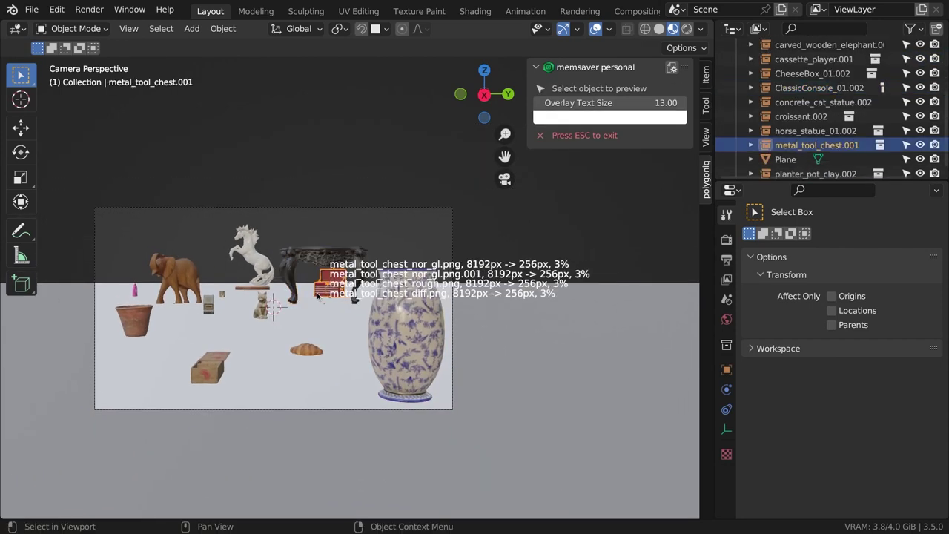
Preview adaptive texture sizes for the horse, cat, croissant, cheese box, can, cassette player, elephant and cleaner bottle, and exit the preview
left_click(249, 249)
left_click(262, 305)
left_click(304, 348)
left_click(224, 365)
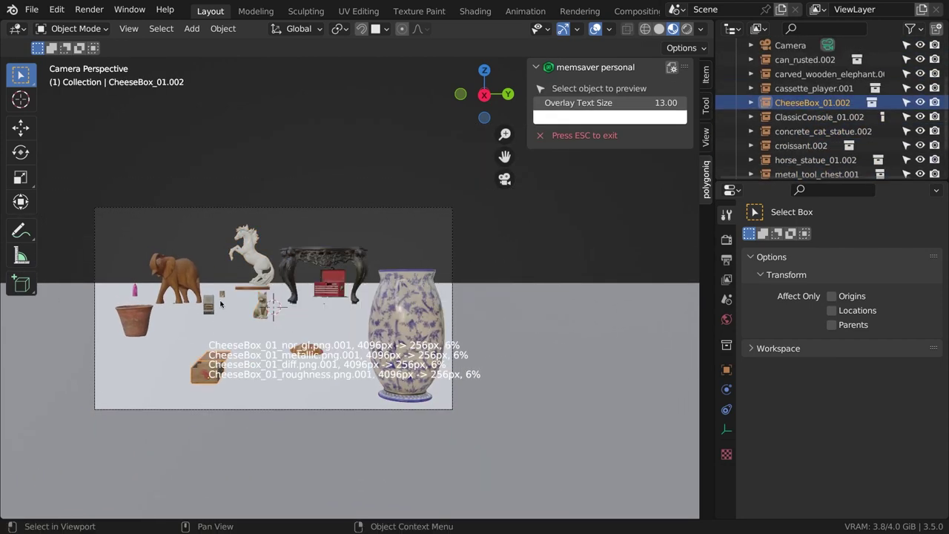
left_click(224, 298)
left_click(207, 301)
left_click(208, 301)
left_click(176, 271)
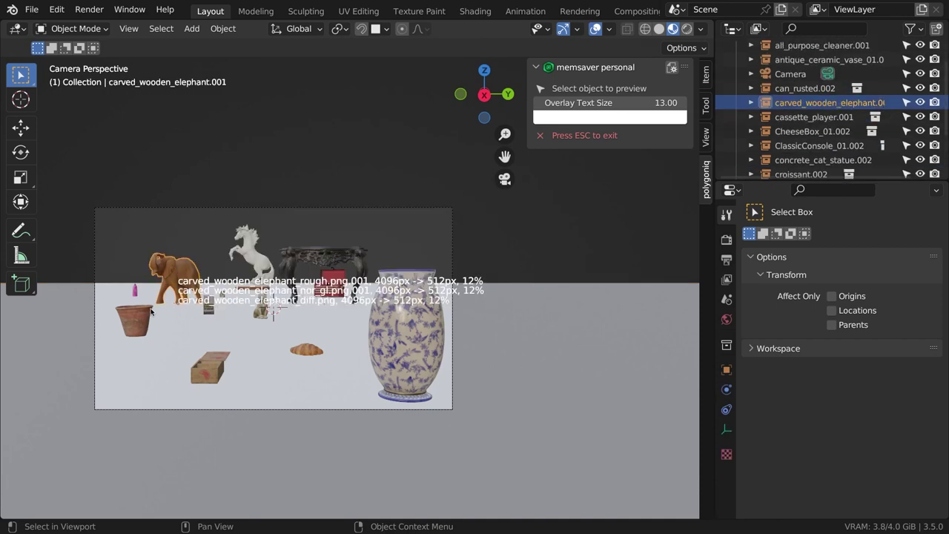
left_click(135, 290)
scroll(134, 290, "up", 2)
key("Escape")
Resize the images of all scene objects to 2048
left_click(593, 120)
left_click(610, 156)
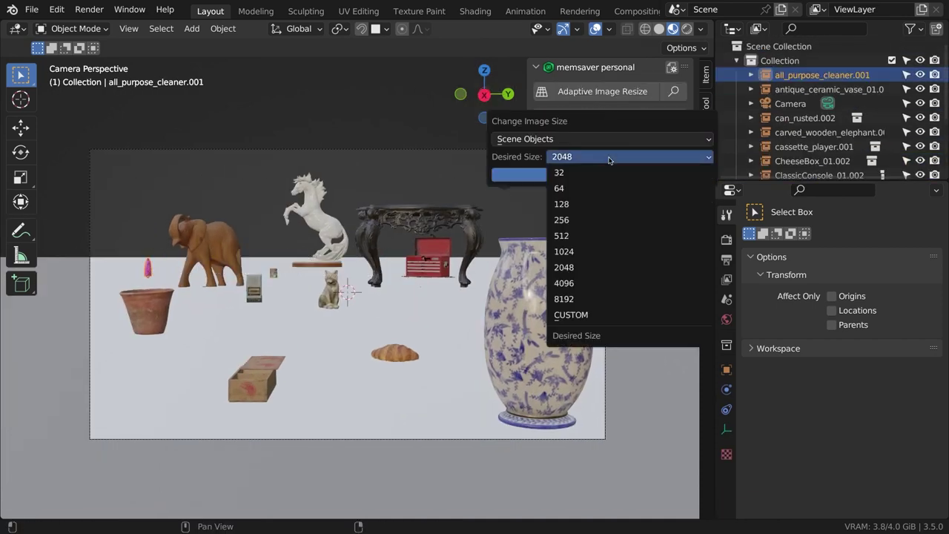
left_click(614, 115)
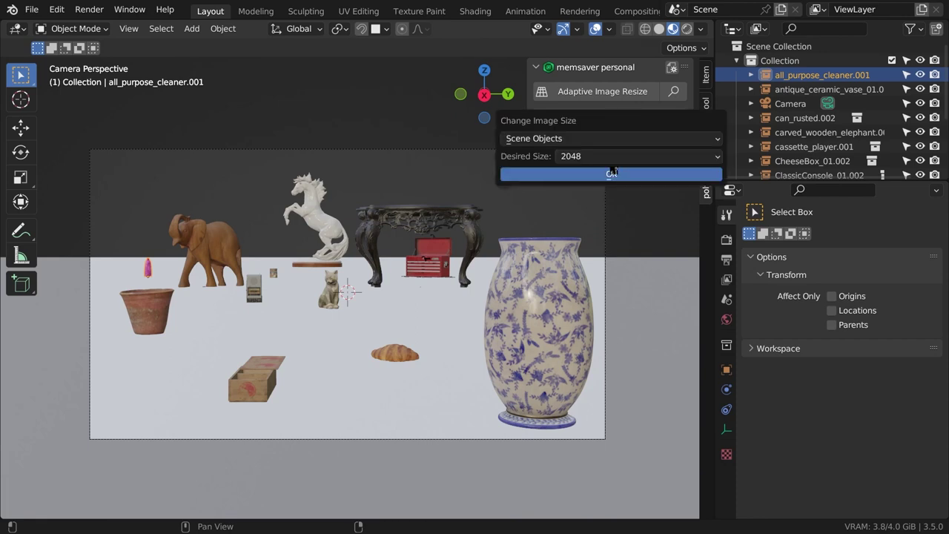
left_click(611, 173)
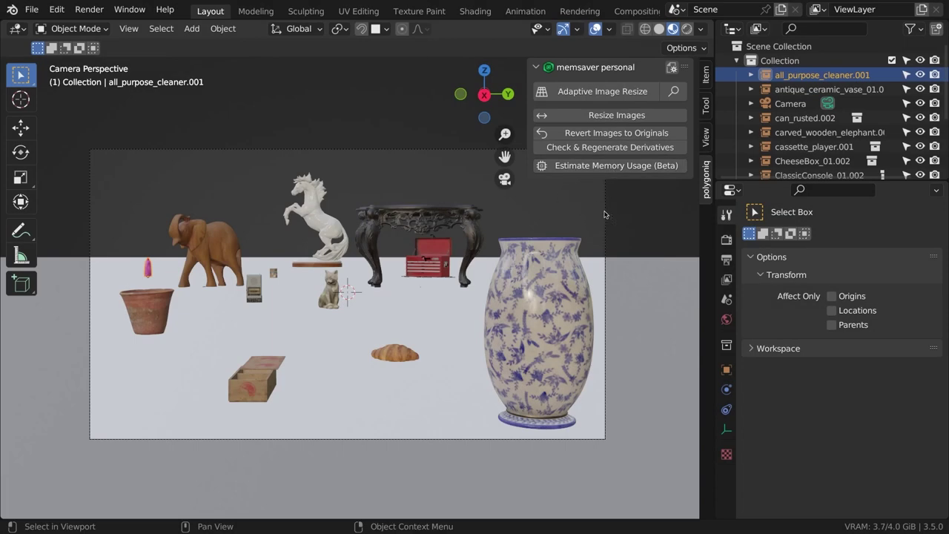
Run the adaptive size preview again on the ceramic vase and the black console table, and exit it
left_click(673, 91)
left_click(615, 187)
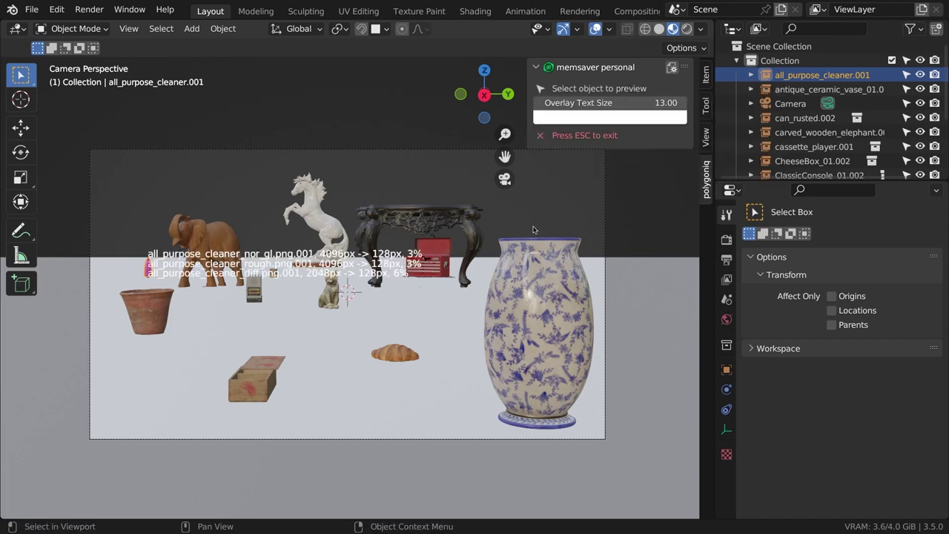
left_click(536, 244)
scroll(542, 227, "down", 1)
middle_click_drag(531, 212, 485, 217, "shift")
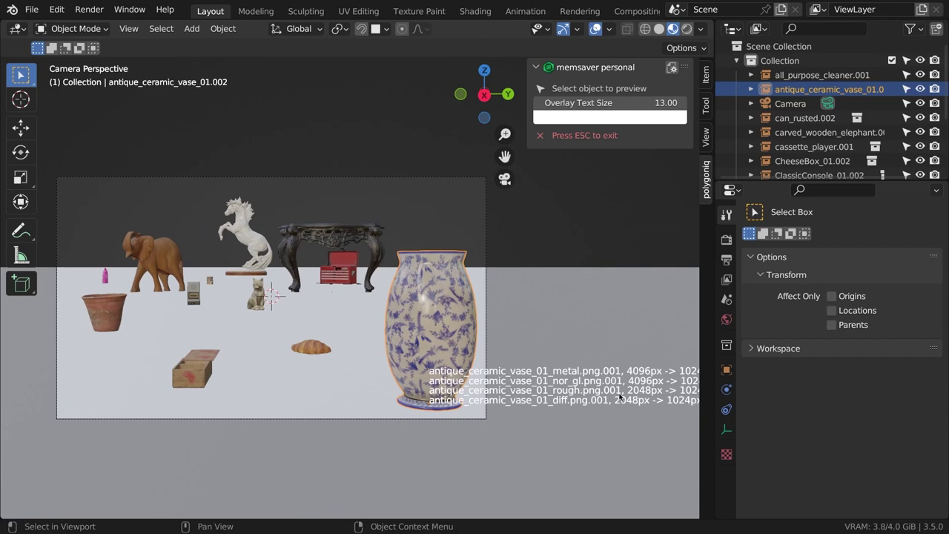
left_click(372, 230)
left_click(460, 212)
scroll(485, 217, "up", 1)
key("Escape")
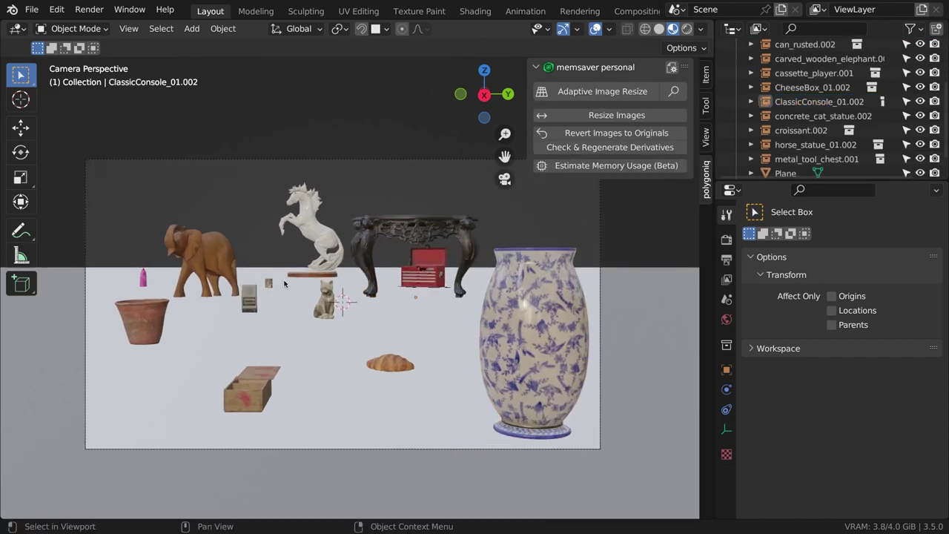
Frame the rusted can, resize all scene objects' images to 1024, and check the files in the memsaver_cache folder
left_click(271, 283)
key("KP_Decimal")
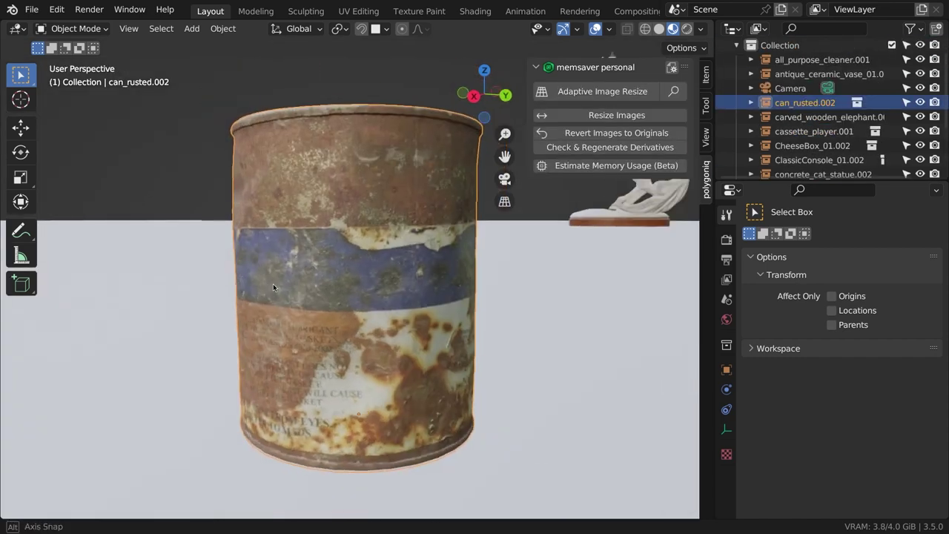
left_click(616, 114)
left_click(625, 164)
left_click(594, 262)
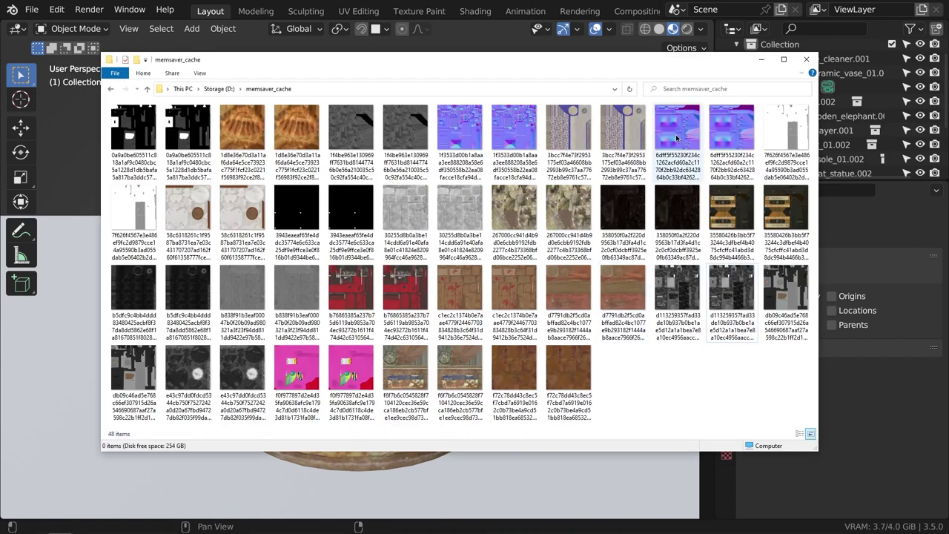
left_click(649, 46)
left_click(452, 236)
left_click(603, 199)
Resize the scene objects' images to 512 and again to 256, comparing the rusted can's texture quality
left_click(625, 115)
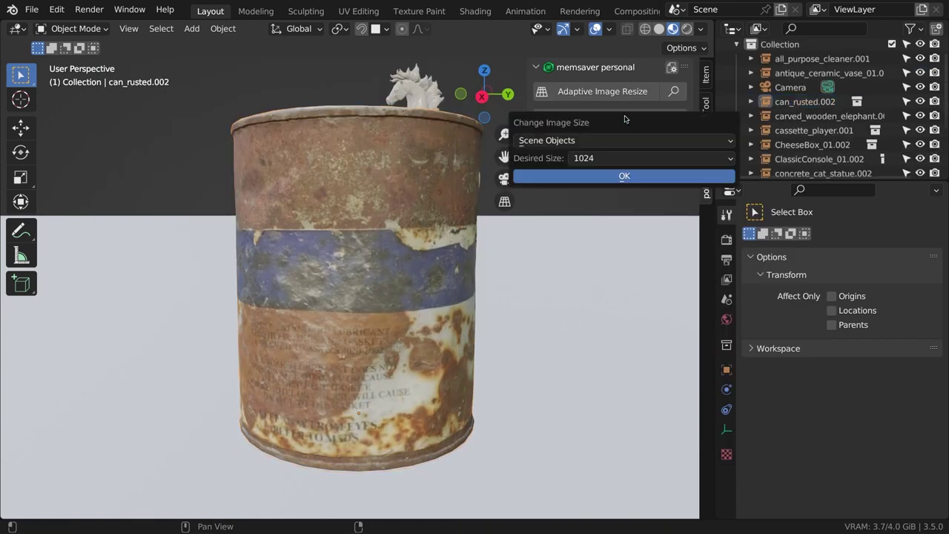
left_click(635, 159)
left_click(601, 238)
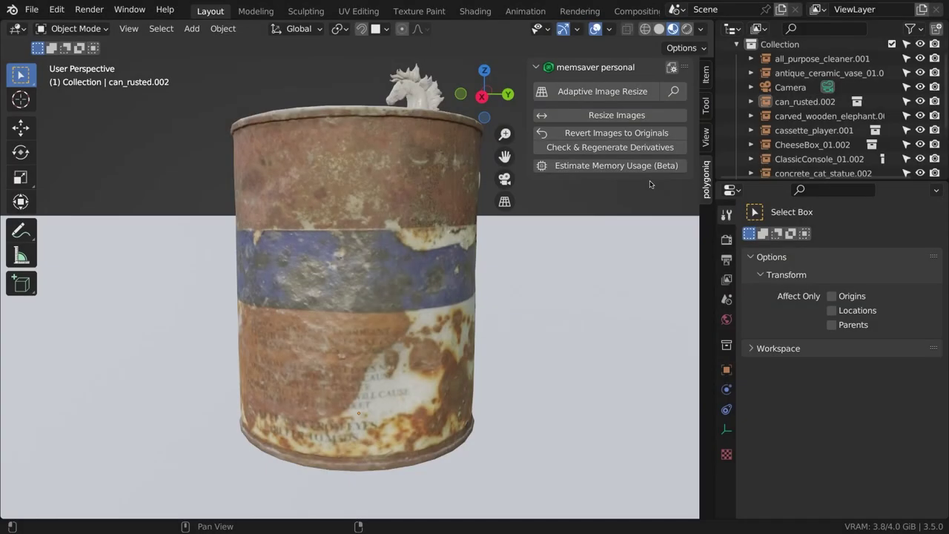
left_click(617, 115)
left_click(635, 159)
left_click(618, 223)
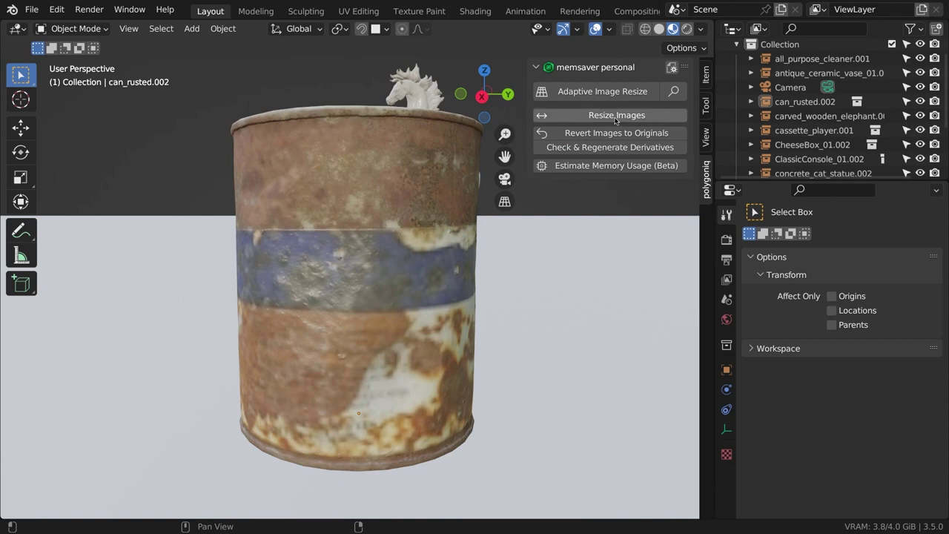
Resize the scene objects' images to 32
left_click(617, 115)
left_click(635, 159)
left_click(634, 176)
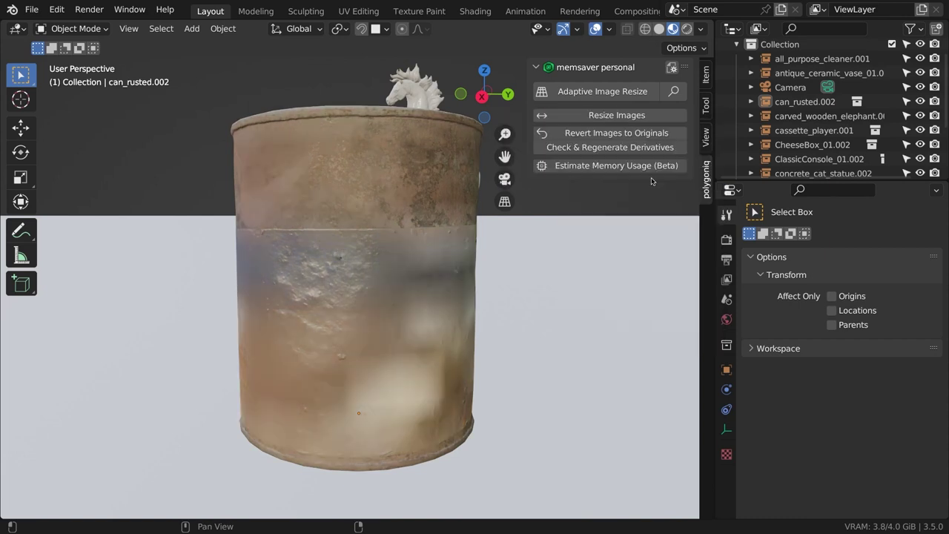
Inspect the downsized textures close up, ending on the red metal tool chest from several angles
scroll(444, 294, "down", 10)
left_click(300, 274)
key("KP_Decimal")
middle_click_drag(301, 273, 414, 226)
left_click(523, 264)
key("KP_Decimal")
middle_click_drag(187, 99, 324, 236, "shift")
key("alt+a")
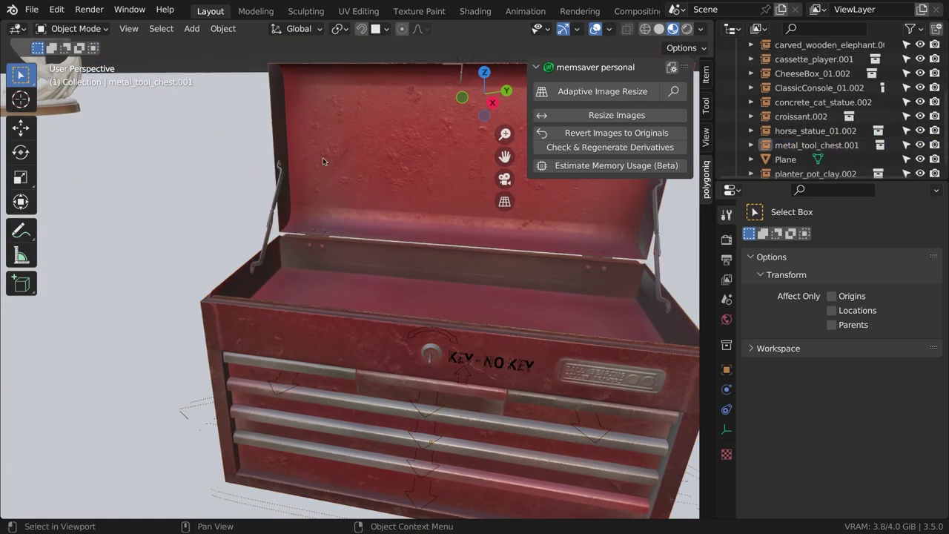
middle_click_drag(474, 341, 411, 294)
middle_click_drag(519, 293, 390, 292)
Examine the downsized textures of further props, ending with a close-up of the pink all-purpose cleaner bottle
scroll(560, 254, "down", 12)
left_click(152, 253)
key("KP_Decimal")
middle_click_drag(152, 252, 396, 240)
scroll(396, 239, "down", 8)
left_click(291, 260)
key("KP_Decimal")
middle_click_drag(290, 260, 415, 237)
Look through the resized image copies stored in the memsaver_cache folder and return to Blender
left_click(672, 69)
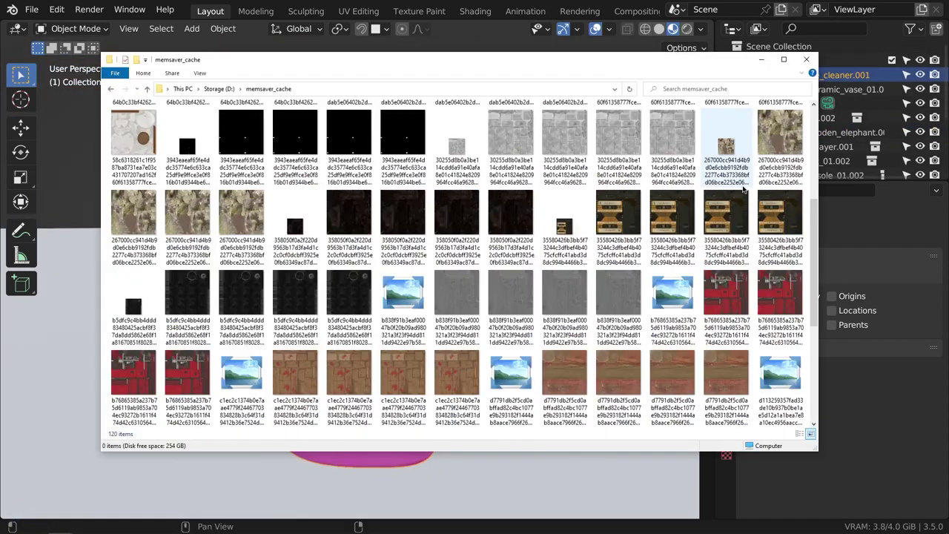
scroll(712, 388, "up", 6)
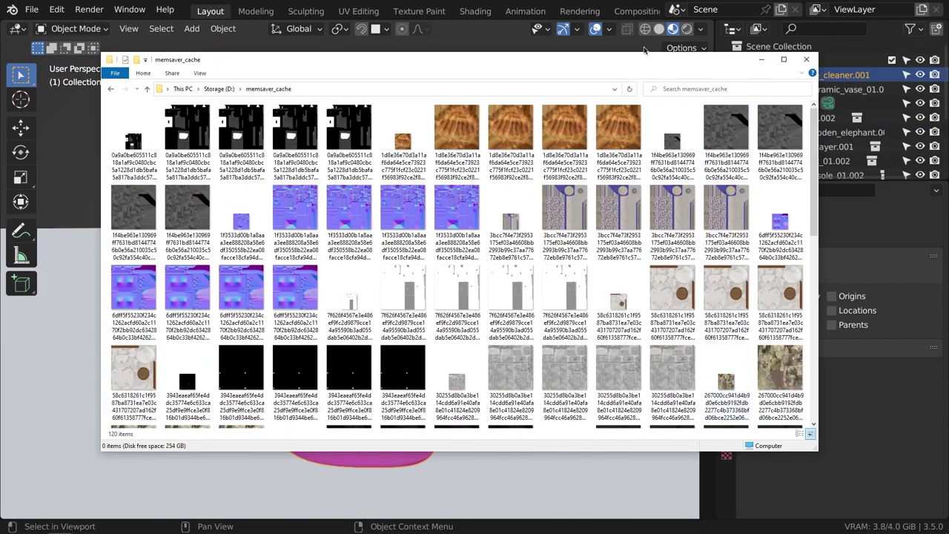
left_click(408, 482)
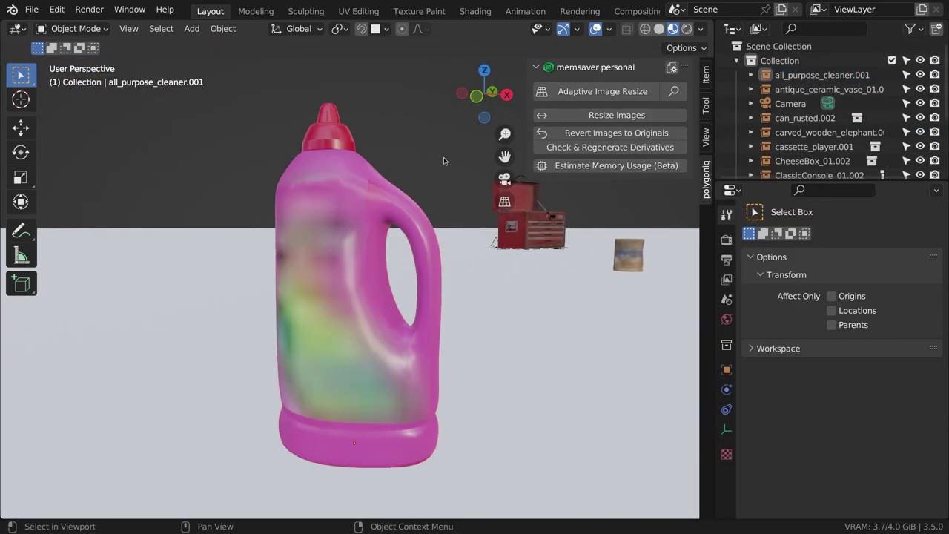
Revert the scene objects' images to their originals, check the rusted can close up, and return to the camera view
left_click(633, 136)
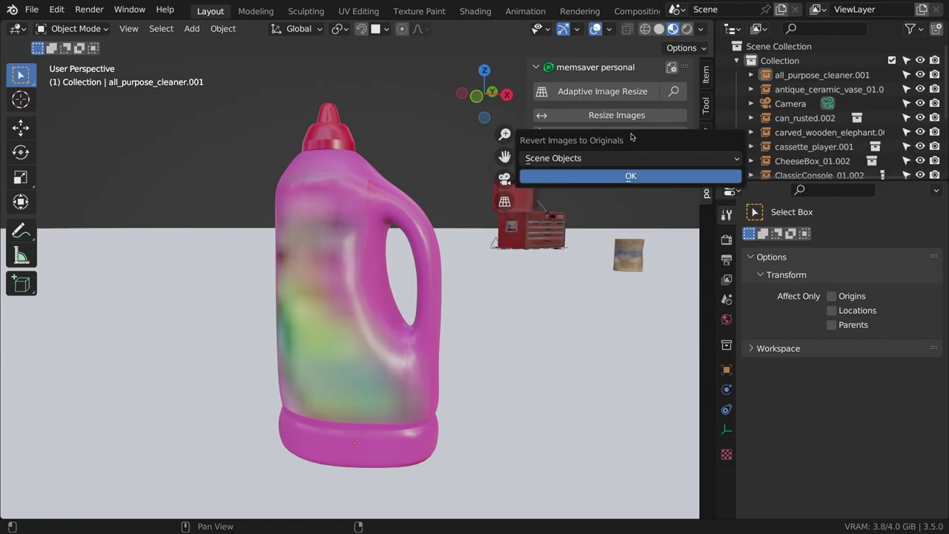
left_click(632, 177)
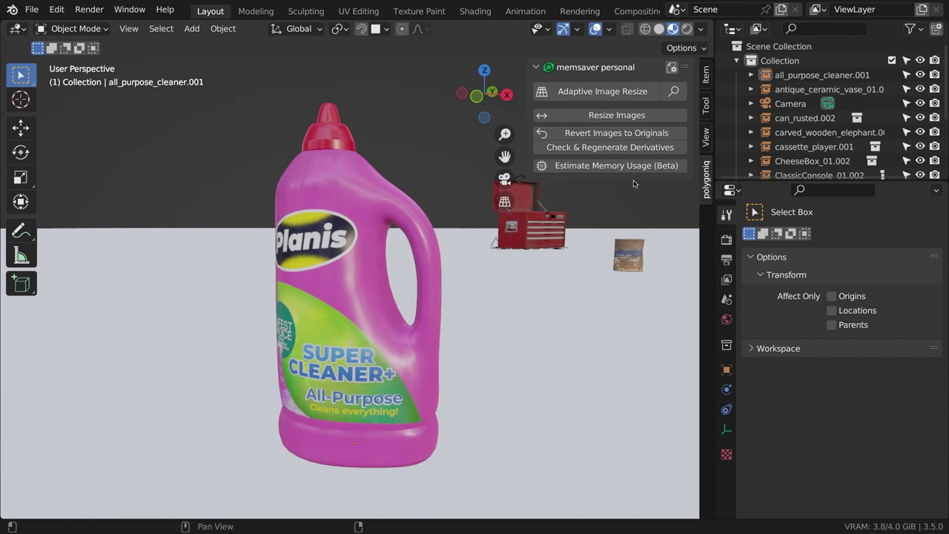
left_click(619, 249)
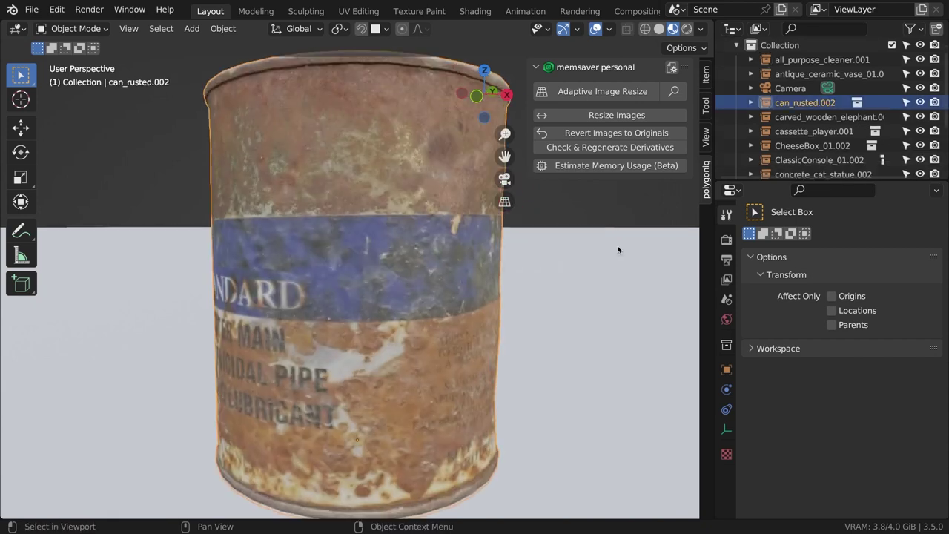
key("KP_0")
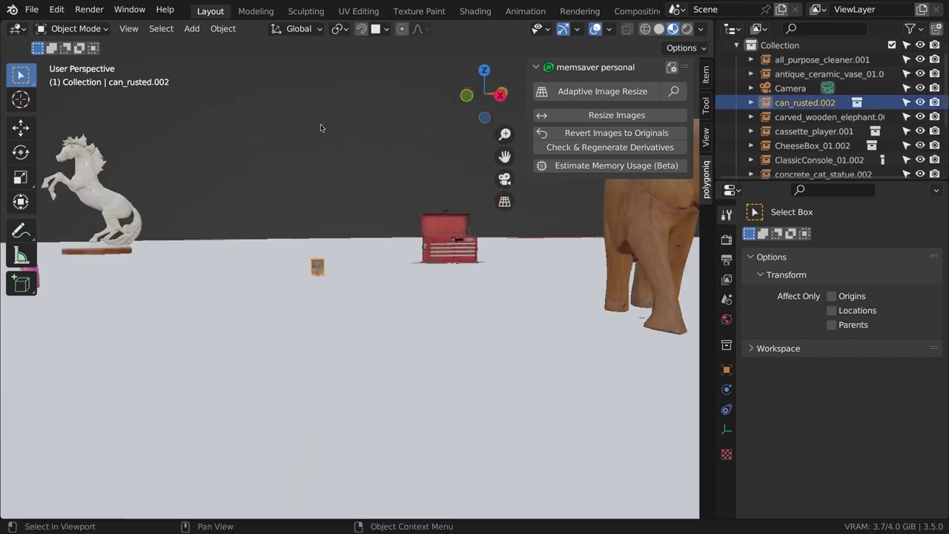
middle_click_drag(413, 180, 345, 198, "shift")
scroll(344, 198, "up", 1)
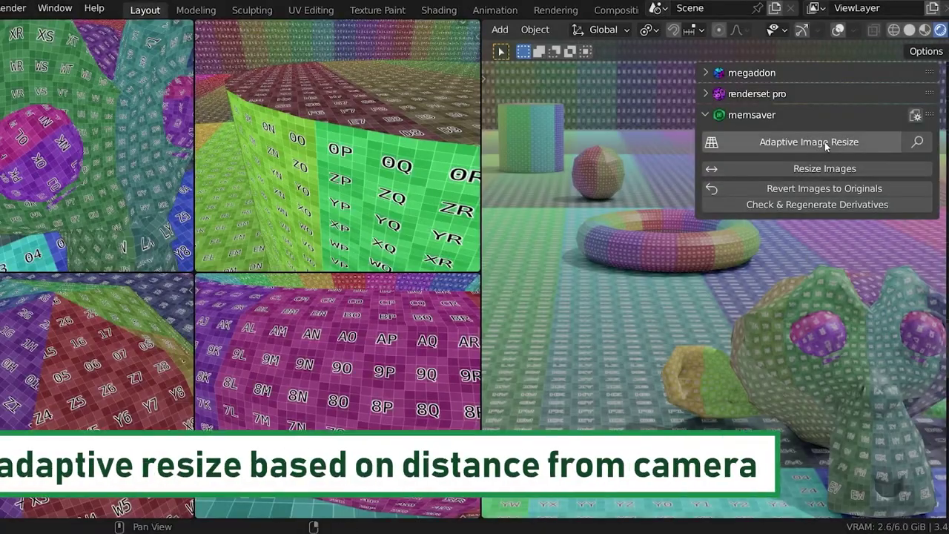
In the test-pattern scene, run an adaptive image resize, and resize the scene objects' images to 512
left_click(825, 142)
left_click(805, 250)
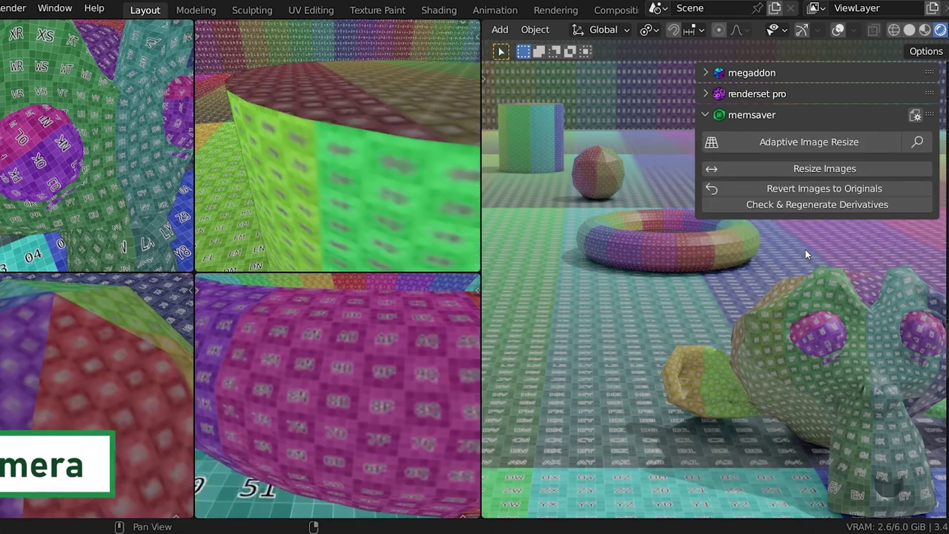
left_click(817, 166)
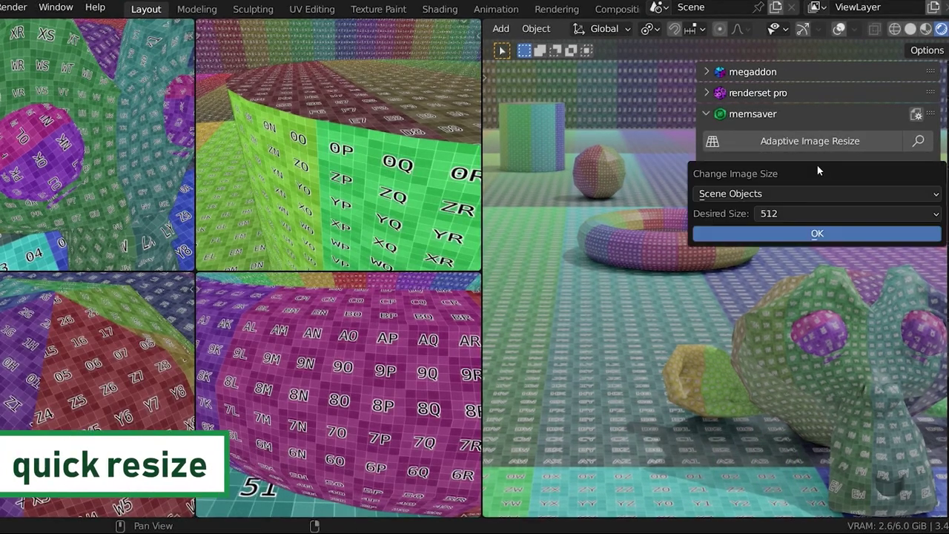
left_click(805, 229)
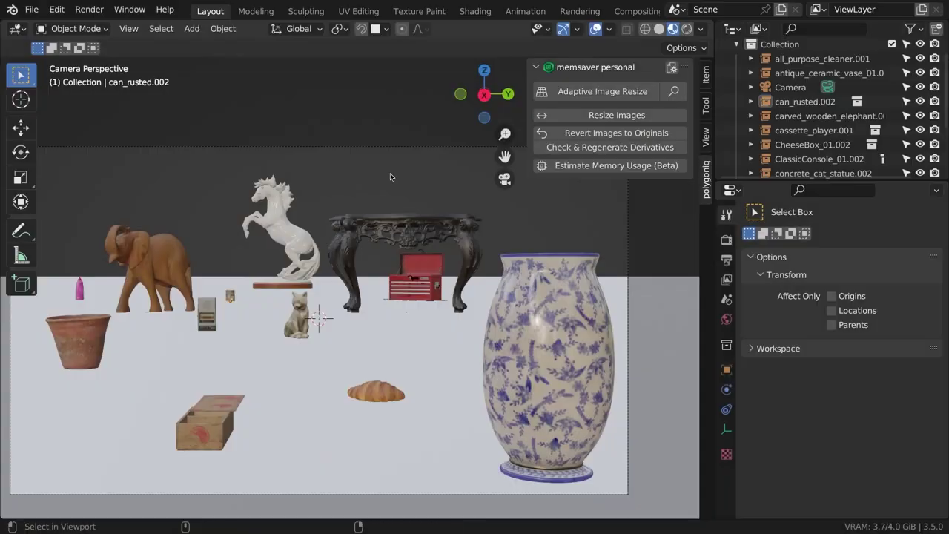
Preview adaptive sizes with quality factor 1.00, minimum 1 and maximum 4096 on the vase, tool chest, console table and croissant
left_click(673, 92)
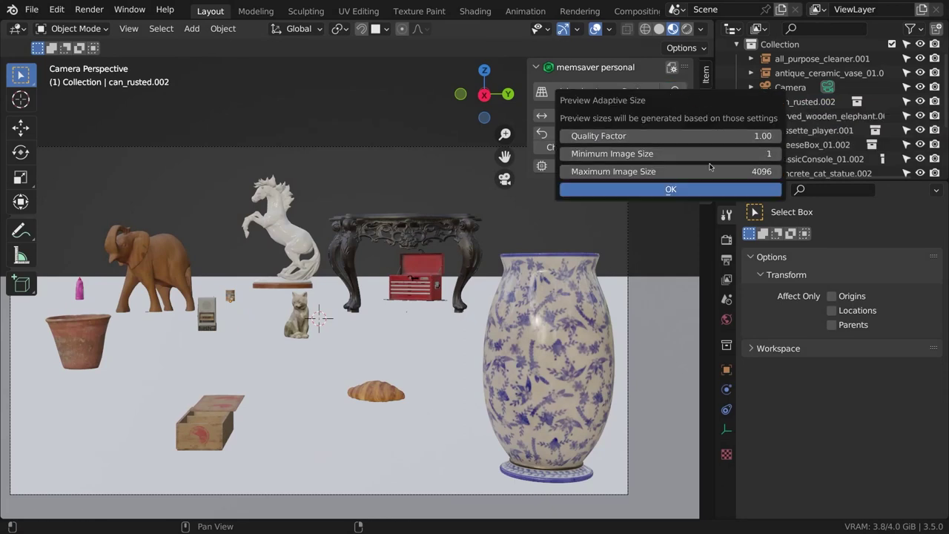
left_click(678, 190)
left_click(554, 292)
scroll(555, 292, "down", 4)
middle_click_drag(555, 292, 405, 270, "shift")
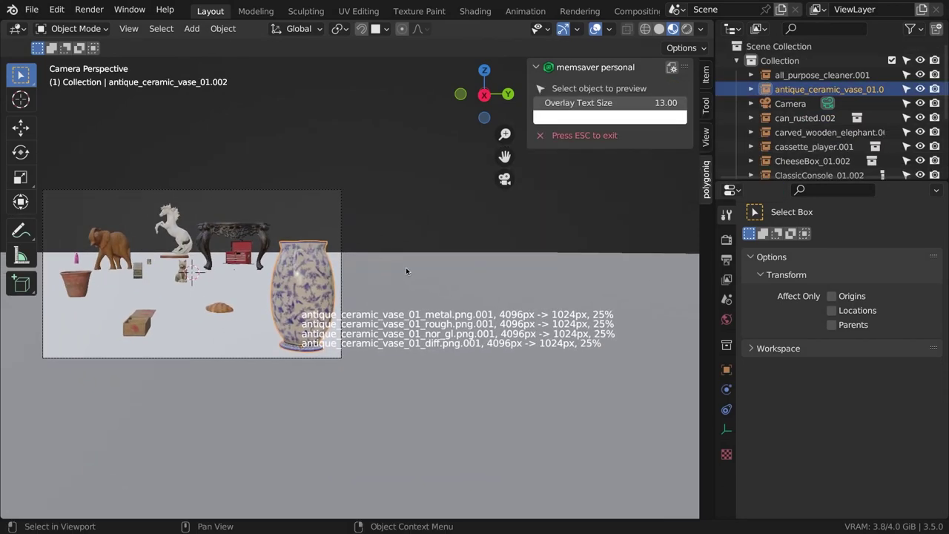
left_click(242, 251)
scroll(241, 252, "up", 3)
middle_click_drag(241, 251, 412, 230, "shift")
left_click(437, 236)
left_click(371, 360)
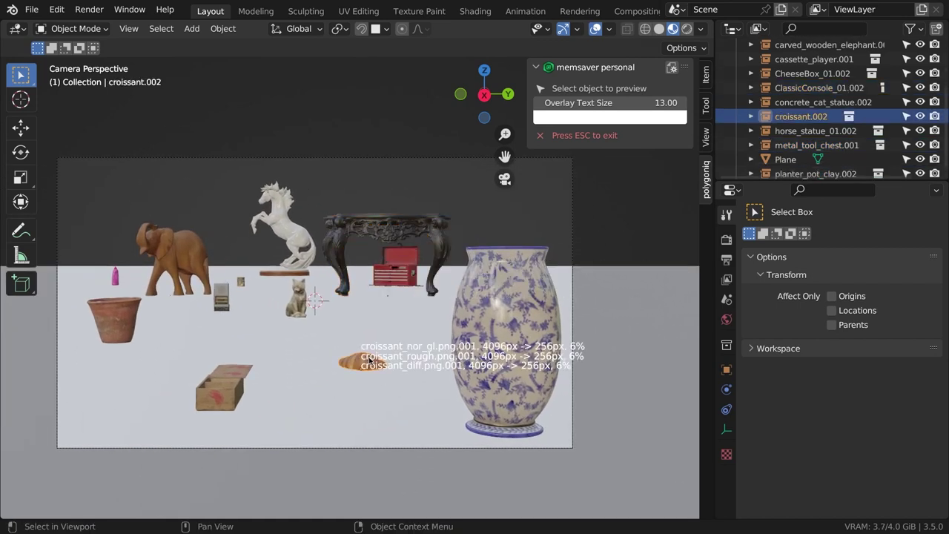
Check the previewed texture sizes of the cat statue, cheese box, rusted can, cassette player, cleaner bottle and clay planter pot
left_click(295, 311)
left_click(228, 380)
left_click(241, 281)
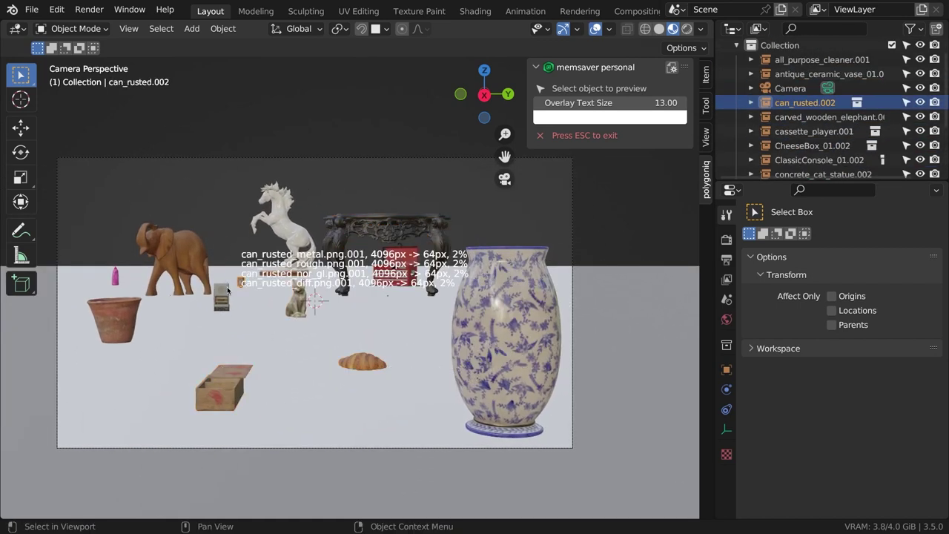
left_click(224, 295)
left_click(116, 276)
left_click(118, 326)
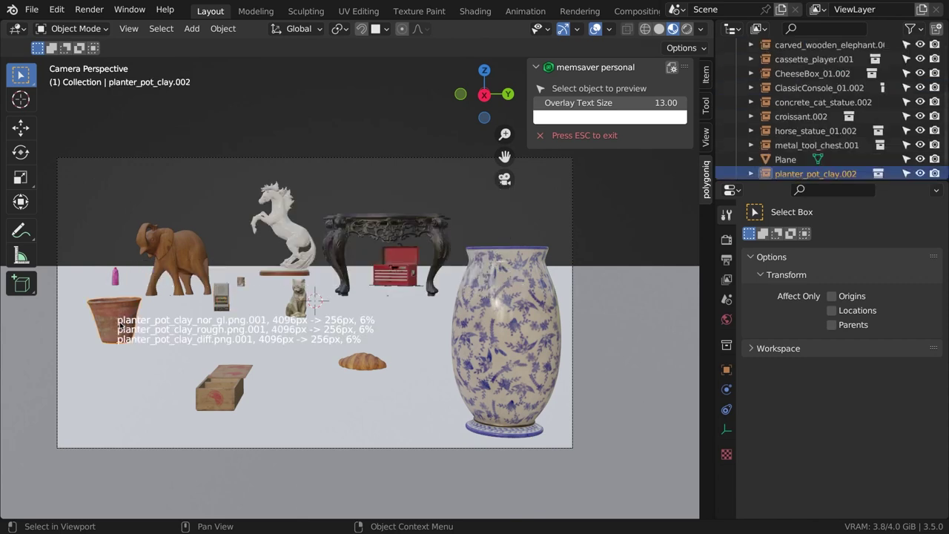
Frame the rusted can to inspect its previewed texture sizes close up, and exit the preview
left_click(245, 283)
key("KP_Decimal")
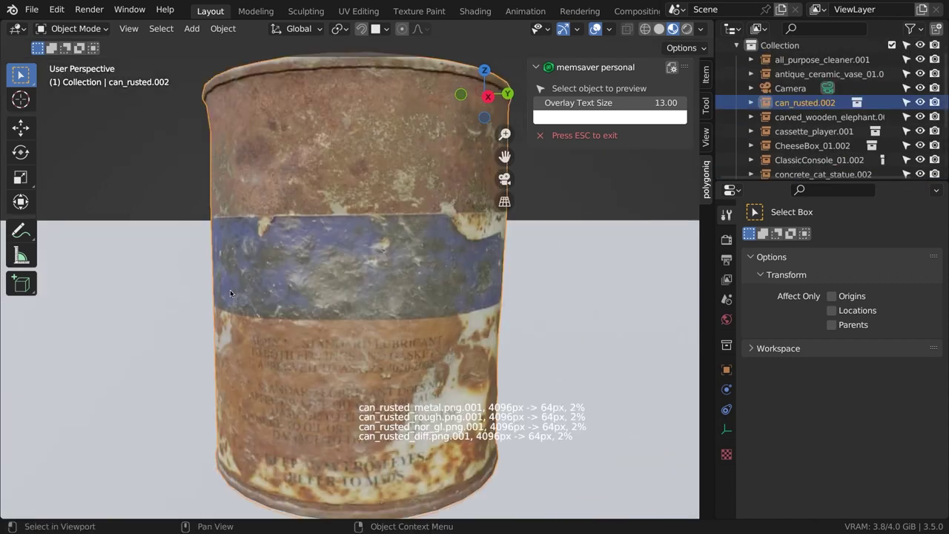
scroll(245, 303, "down", 3)
middle_click_drag(447, 284, 403, 284, "shift")
key("Escape")
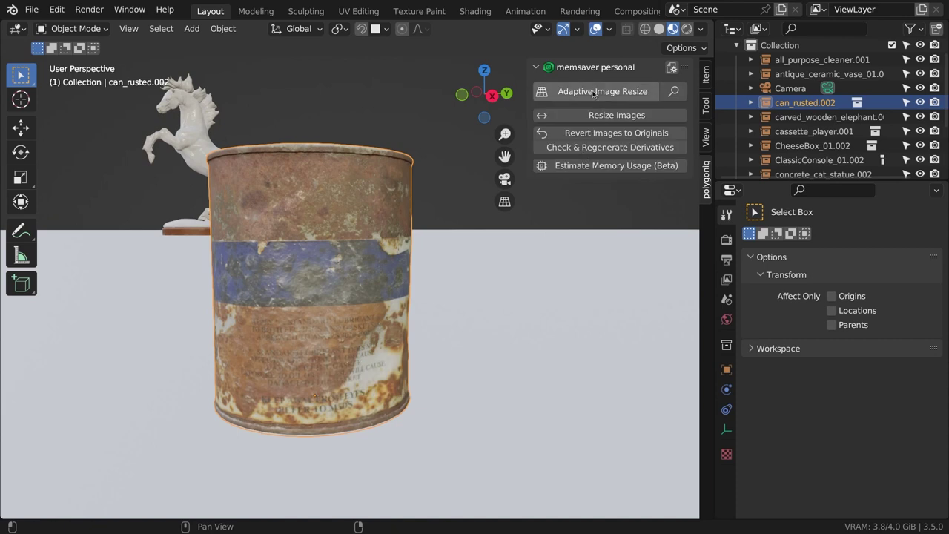
Run an adaptive image resize on the scene objects with quality factor 1.00, minimum size 1 and maximum size 4096
left_click(604, 93)
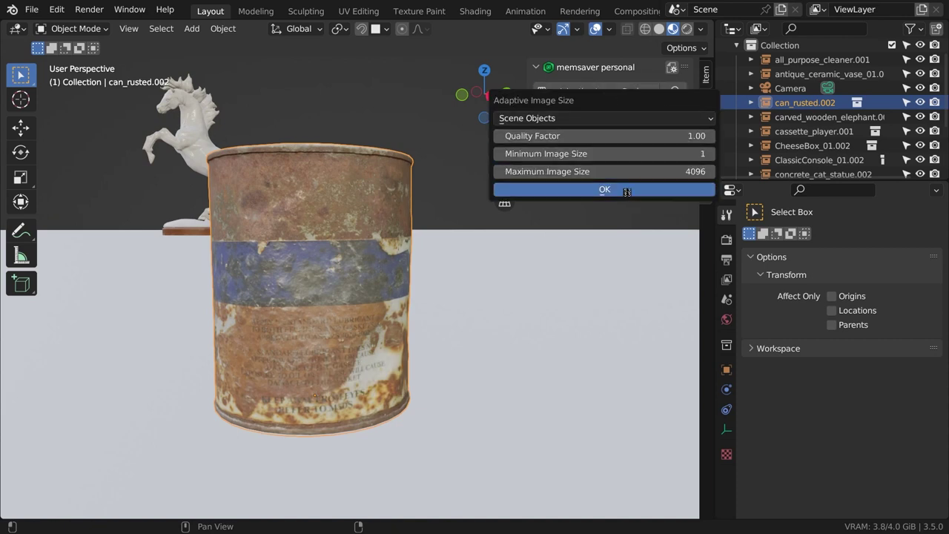
left_click(604, 189)
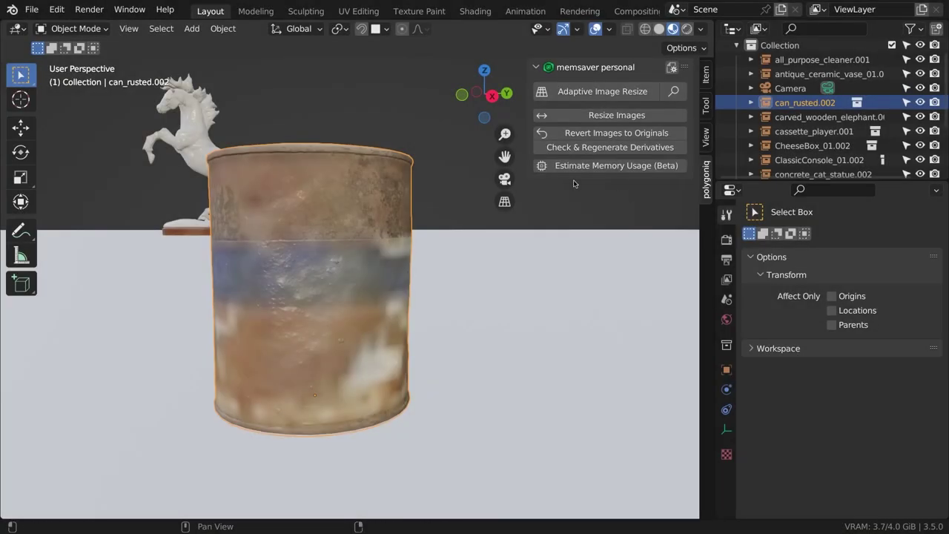
scroll(341, 276, "down", 10)
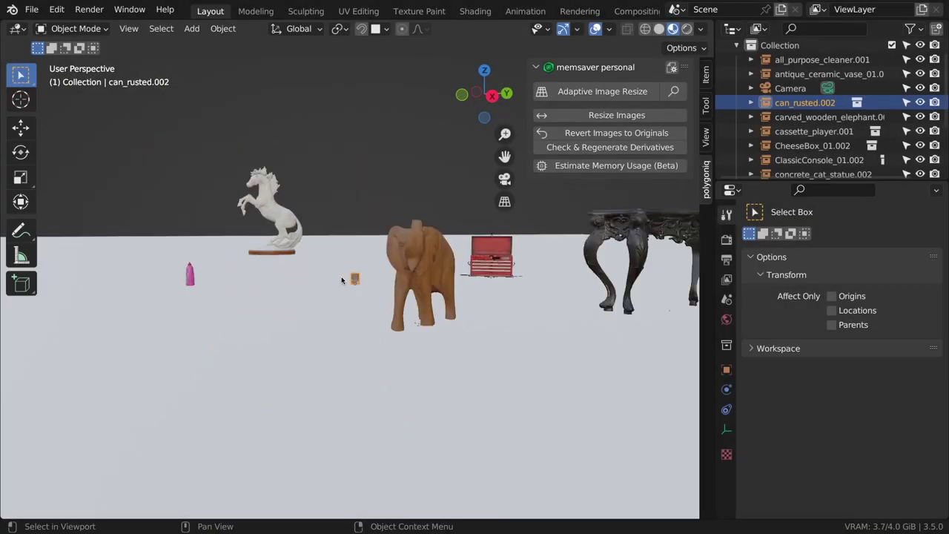
Frame the cleaner bottle and other scene objects in turn to inspect their resized textures close up
left_click(191, 280)
key("KP_Decimal")
middle_click_drag(191, 280, 415, 275)
scroll(388, 275, "down", 4)
left_click(149, 189)
key("KP_Decimal")
scroll(363, 235, "up", 2)
scroll(352, 240, "down", 12)
middle_click_drag(541, 264, 282, 242, "shift")
left_click(329, 301)
left_click(404, 343)
key("KP_Decimal")
middle_click_drag(530, 291, 384, 289)
scroll(384, 289, "down", 6)
Frame the console table and the cassette player to examine their resized textures
left_click(646, 286)
key("KP_Decimal")
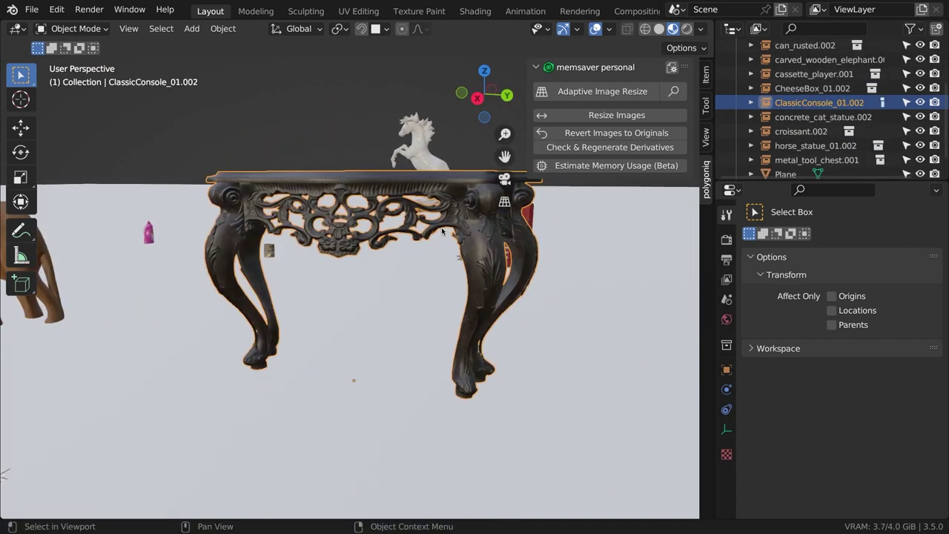
scroll(127, 327, "down", 4)
left_click(147, 320)
key("KP_Decimal")
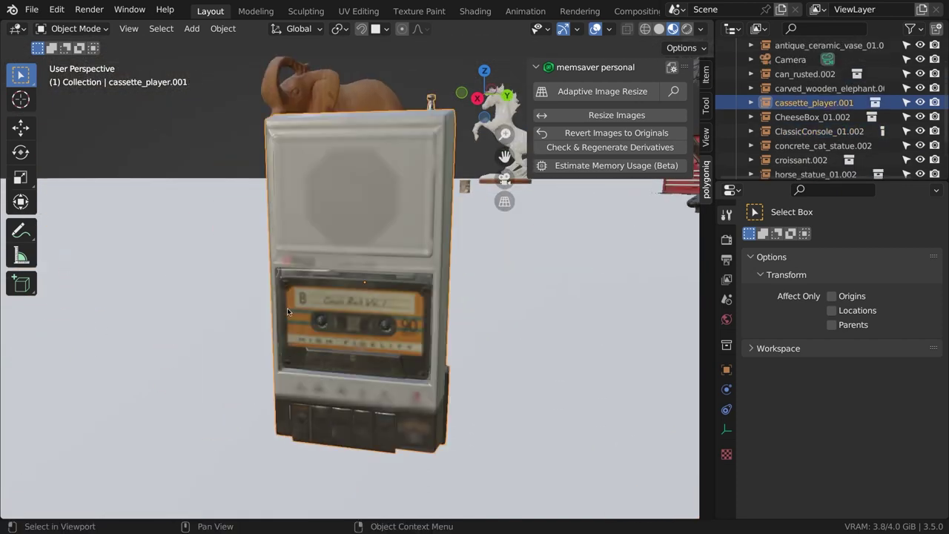
Frame the concrete cat statue and the clay planter pot to examine their textures, and return to the camera view
scroll(466, 329, "down", 10)
left_click(427, 304)
key("KP_Decimal")
middle_click_drag(415, 296, 484, 287)
scroll(484, 286, "down", 4)
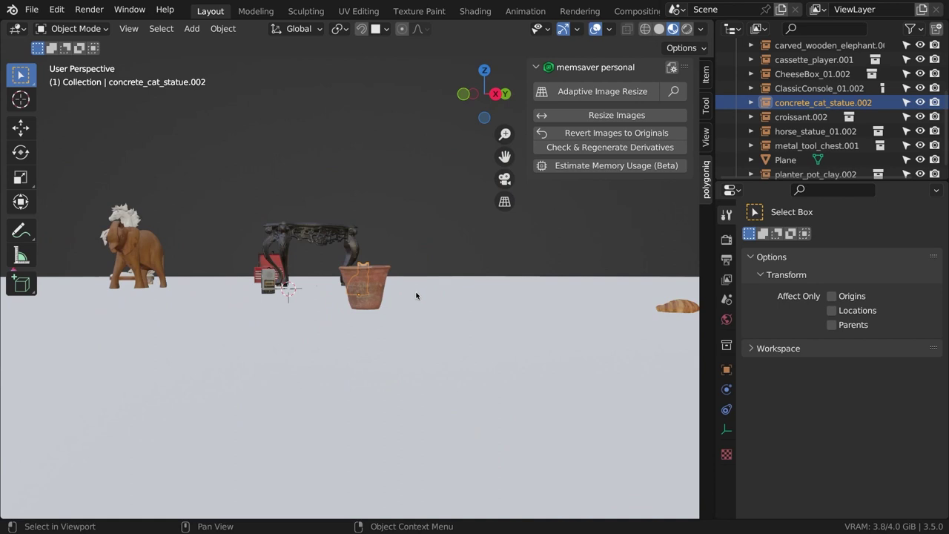
left_click(366, 287)
key("KP_Decimal")
scroll(381, 290, "down", 4)
scroll(443, 316, "down", 2)
key("KP_0")
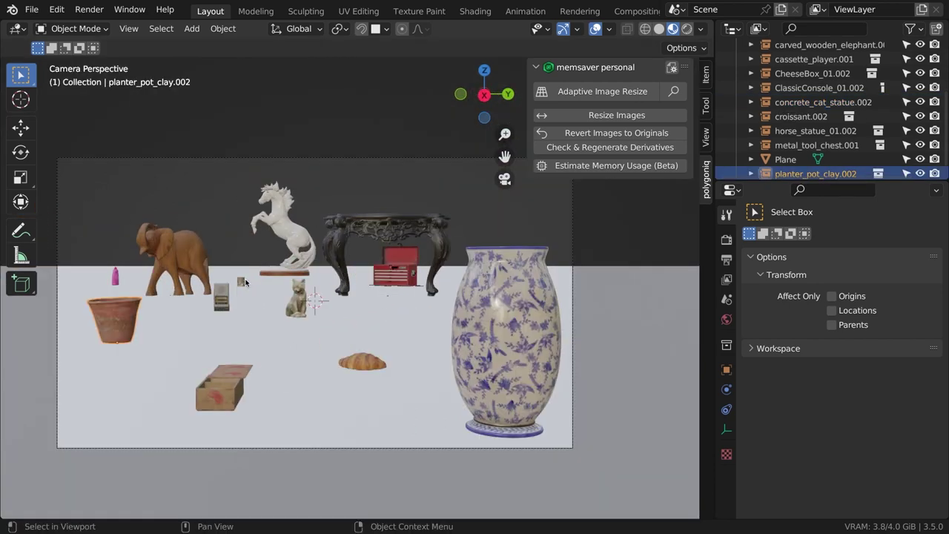
Start the adaptive size preview in the camera view and check the texture sizes of the vase, croissant and cheese box
left_click(671, 93)
left_click(673, 188)
left_click(493, 297)
scroll(492, 296, "down", 2)
middle_click_drag(492, 297, 341, 277, "shift")
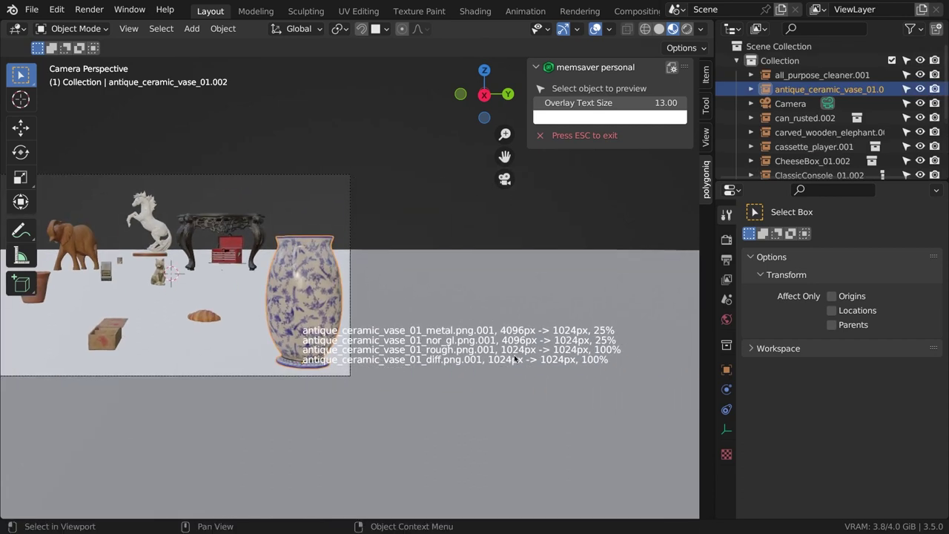
left_click(199, 313)
middle_click_drag(199, 313, 358, 307, "shift")
scroll(358, 307, "up", 1)
left_click(236, 312)
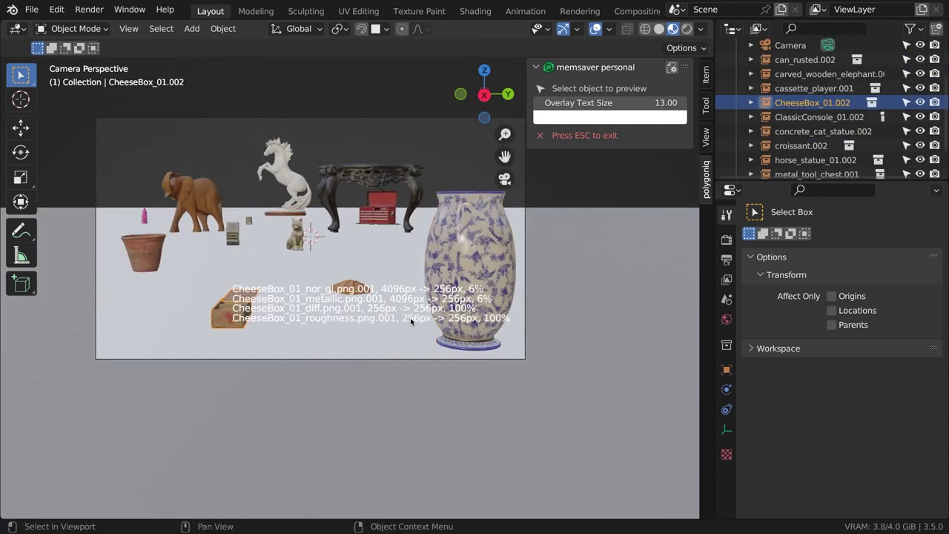
Check the previewed texture sizes of the clay planter pot, cleaner bottle, wooden elephant and rusted can
left_click(167, 250)
left_click(145, 216)
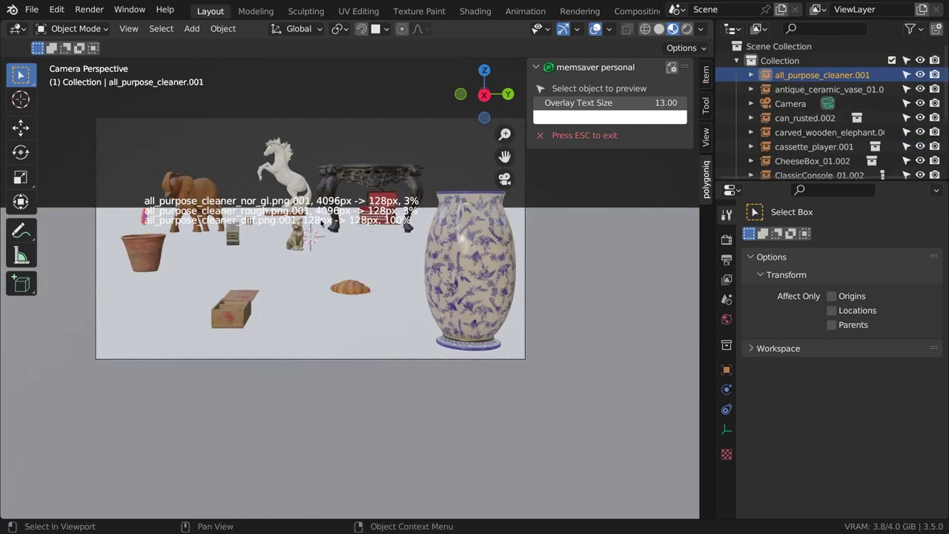
left_click(229, 200)
left_click(253, 222)
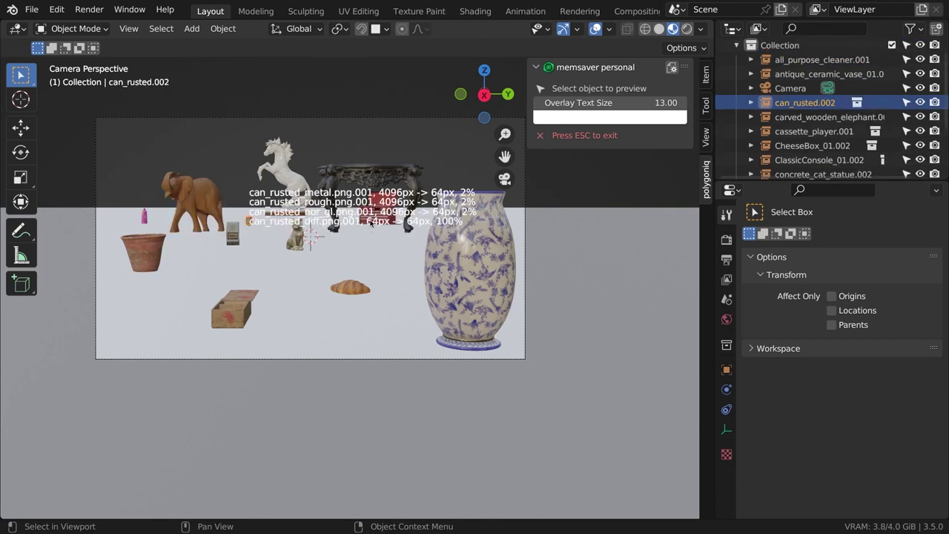
Check the previewed texture sizes of the cassette player, cat statue, console table, tool chest and horse statue, and exit the preview
middle_click_drag(371, 223, 401, 250, "shift")
left_click(265, 261)
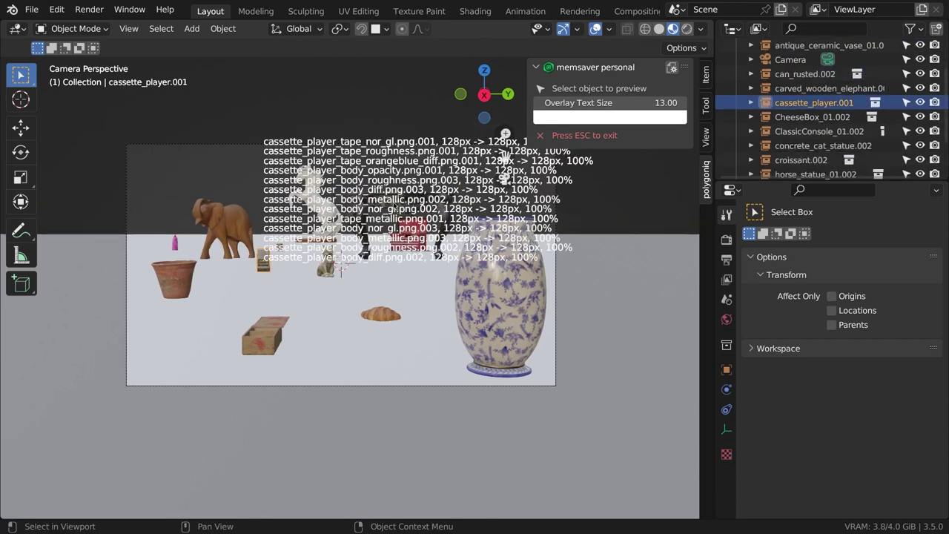
middle_click_drag(329, 271, 319, 288, "shift")
left_click(319, 289)
left_click(355, 232)
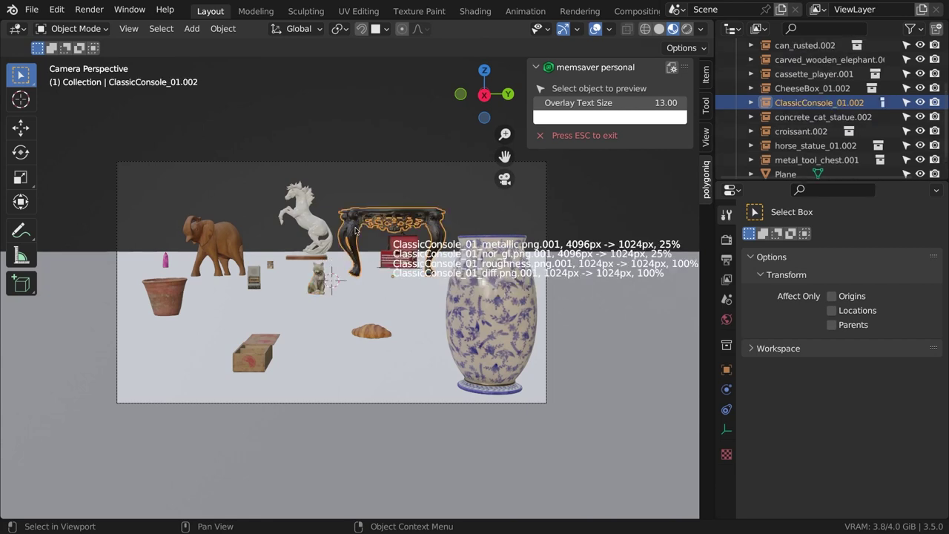
left_click(393, 256)
left_click(327, 231)
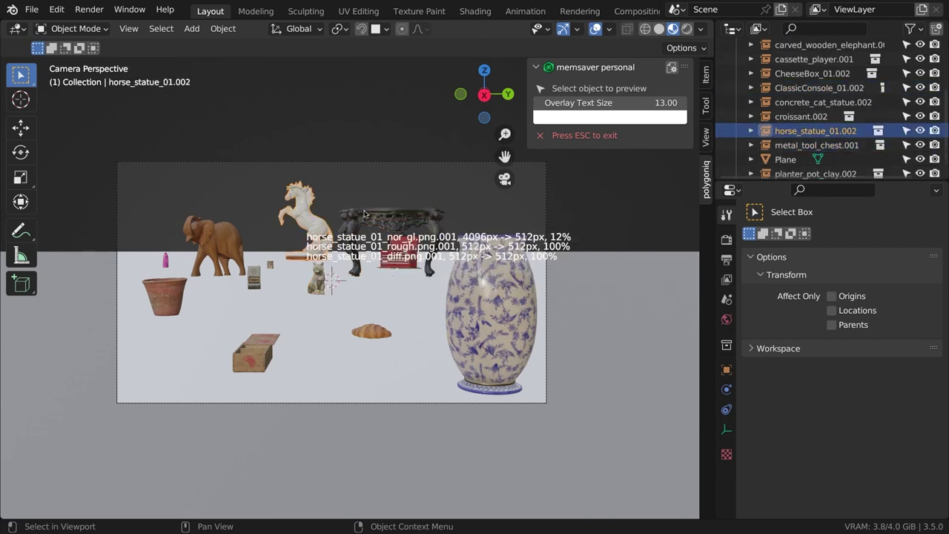
key("Escape")
Frame the antique ceramic vase to inspect its resized texture close up
middle_click_drag(179, 263, 232, 284, "shift")
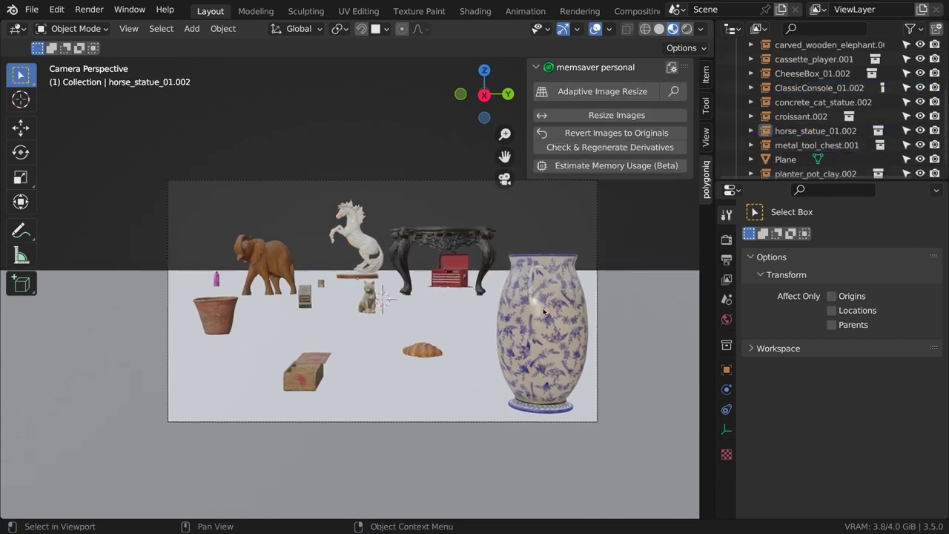
left_click(546, 308)
scroll(545, 307, "up", 3)
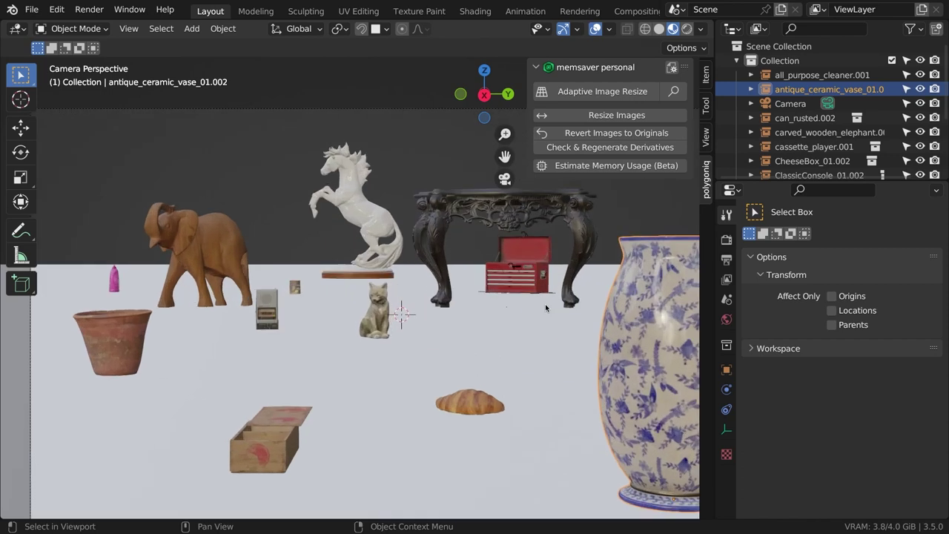
key("KP_Decimal")
middle_click_drag(525, 301, 585, 297)
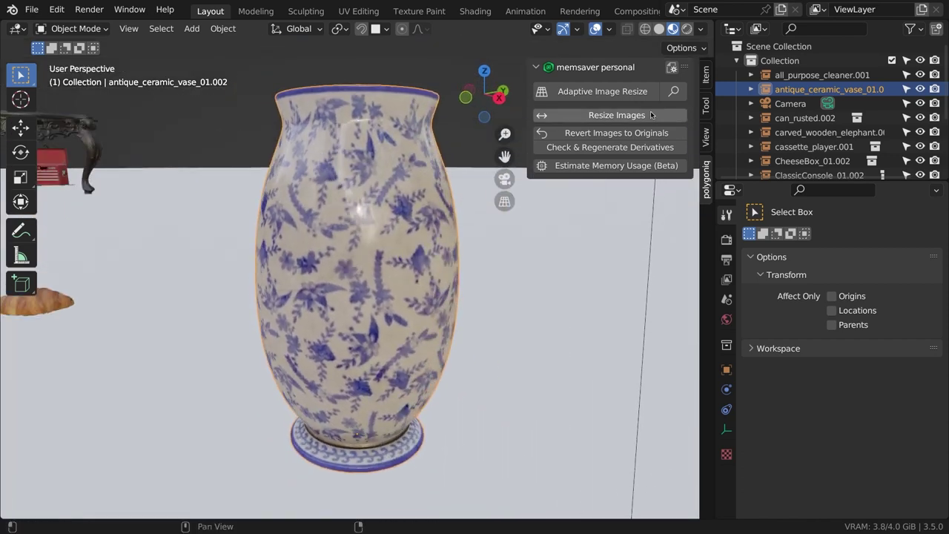
Restart the adaptive size preview and examine the cleaner bottle's texture sizes close up
left_click(673, 91)
left_click(643, 195)
scroll(356, 274, "down", 8)
middle_click_drag(223, 245, 445, 269, "shift")
scroll(350, 267, "down", 4)
left_click(53, 238)
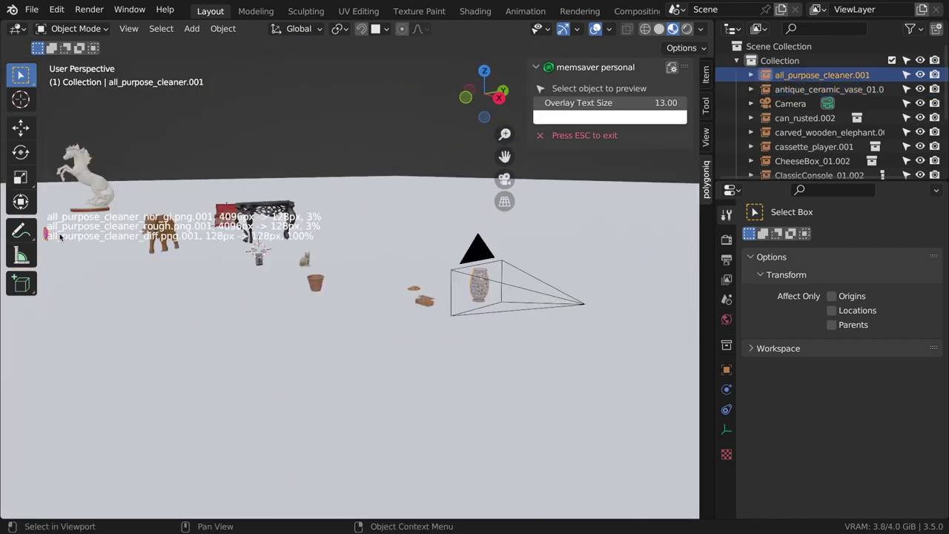
key("KP_Decimal")
middle_click_drag(304, 254, 397, 258)
Frame the rusted can to check its previewed texture sizes, and exit the preview
left_click(451, 264)
key("KP_Decimal")
scroll(374, 255, "down", 6)
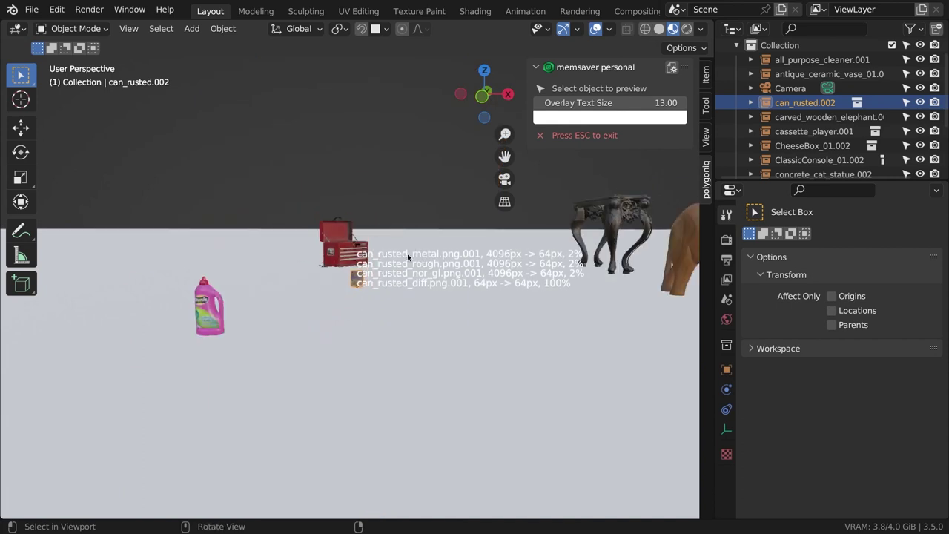
scroll(452, 235, "up", 2)
key("Escape")
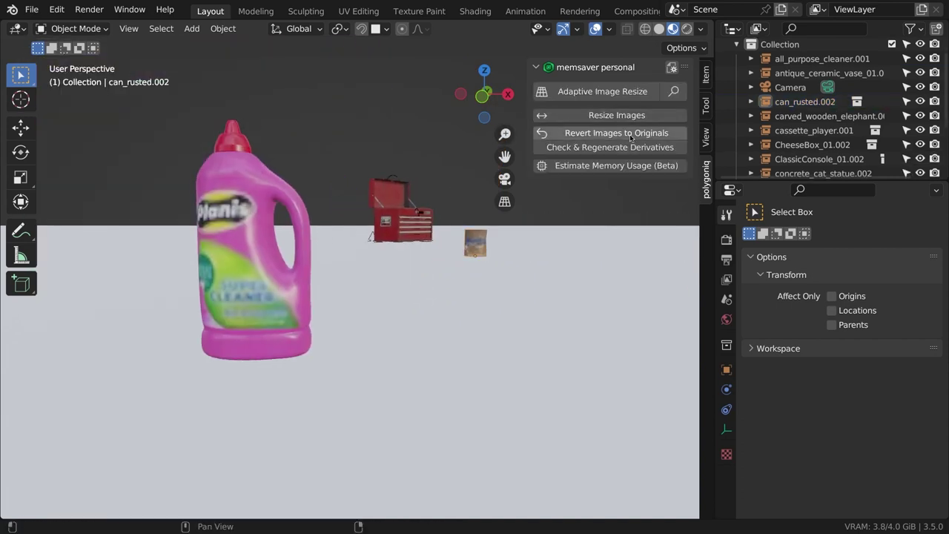
Revert the scene objects' images to their originals, inspect the rusted can close up, and return to the camera view
left_click(631, 135)
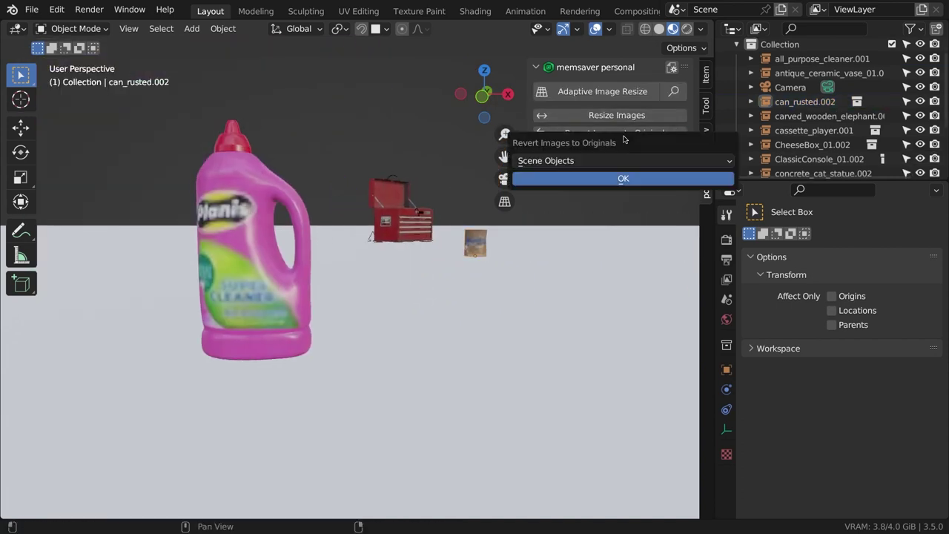
left_click(607, 178)
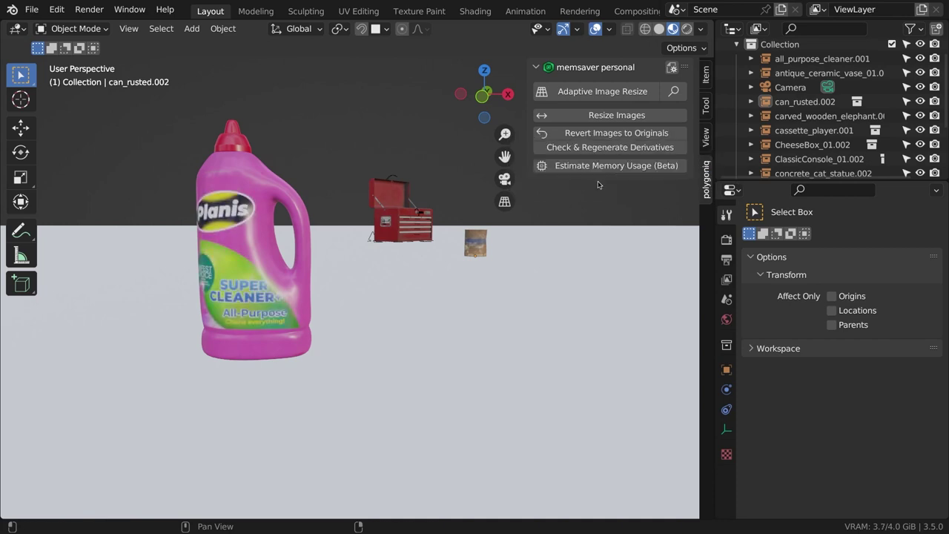
left_click(475, 241)
key("KP_Decimal")
key("KP_0")
left_click(453, 183)
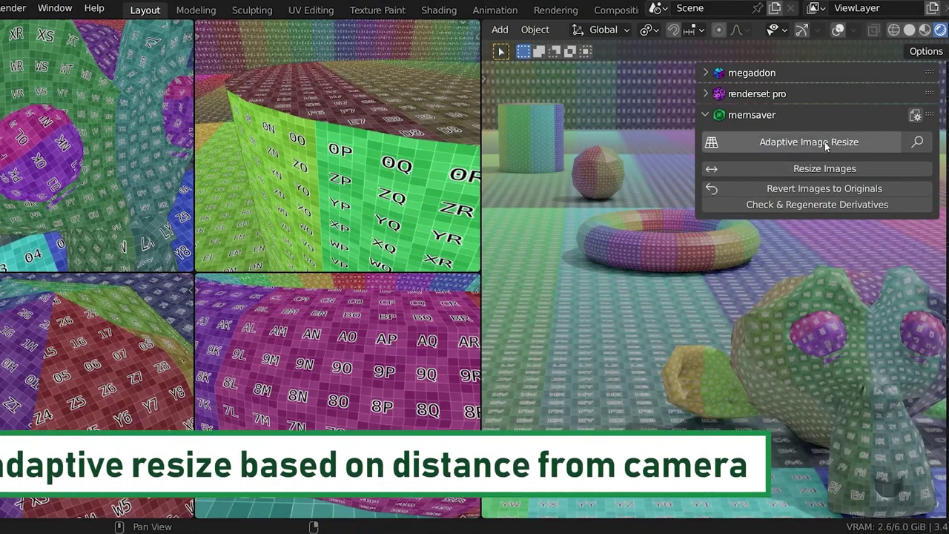
In the test-pattern scene, run an adaptive image resize on the scene objects with quality factor 2.00, minimum 1 and maximum 4096
left_click(824, 142)
left_click(805, 249)
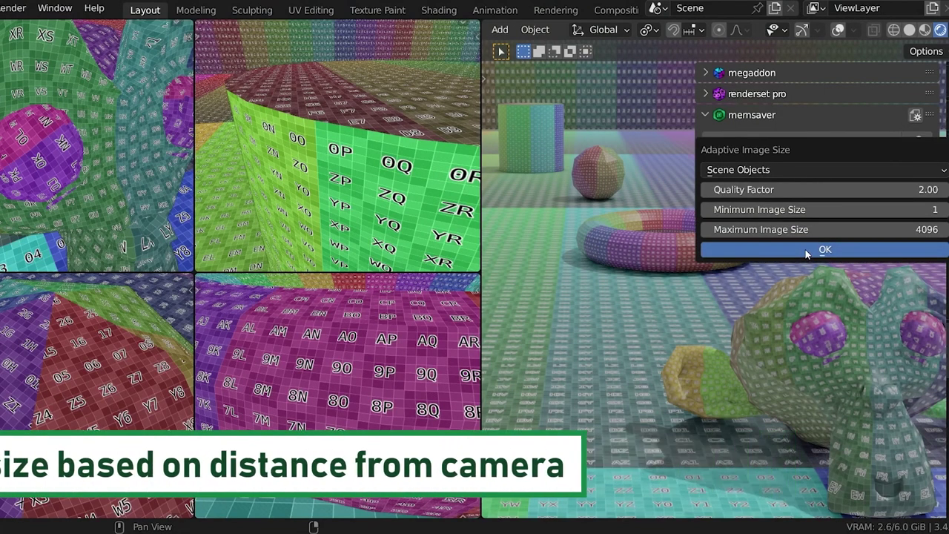